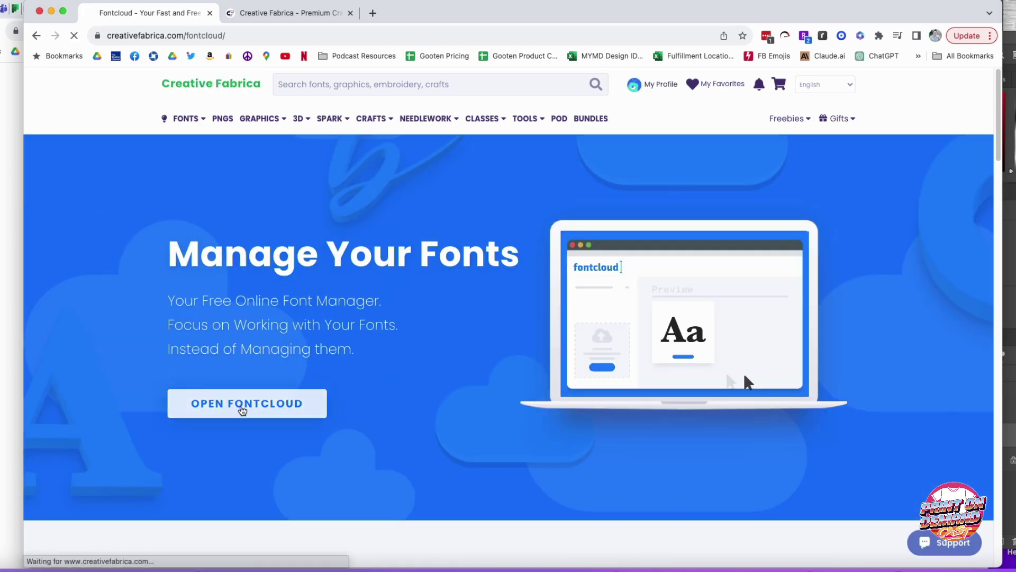
Step: Launch Fontcloud from Creative Fabrica to show the library of 21 uploaded fonts
{"action": "left_click", "coordinate": [239, 409]}
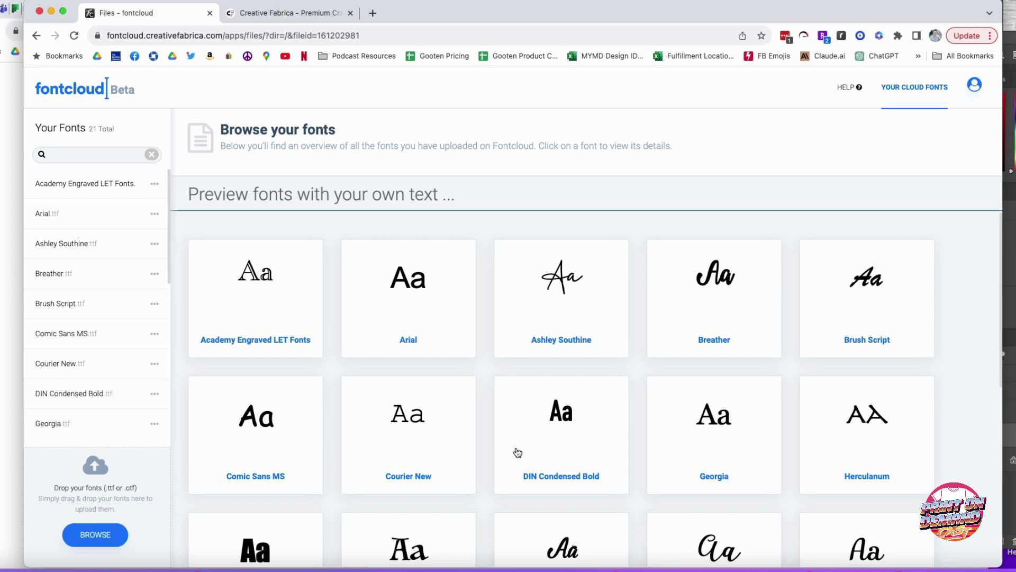
{"action": "scroll", "coordinate": [518, 449], "scroll_direction": "down", "scroll_amount": 5}
{"action": "scroll", "coordinate": [518, 447], "scroll_direction": "down", "scroll_amount": 3}
{"action": "scroll", "coordinate": [519, 444], "scroll_direction": "up", "scroll_amount": 7}
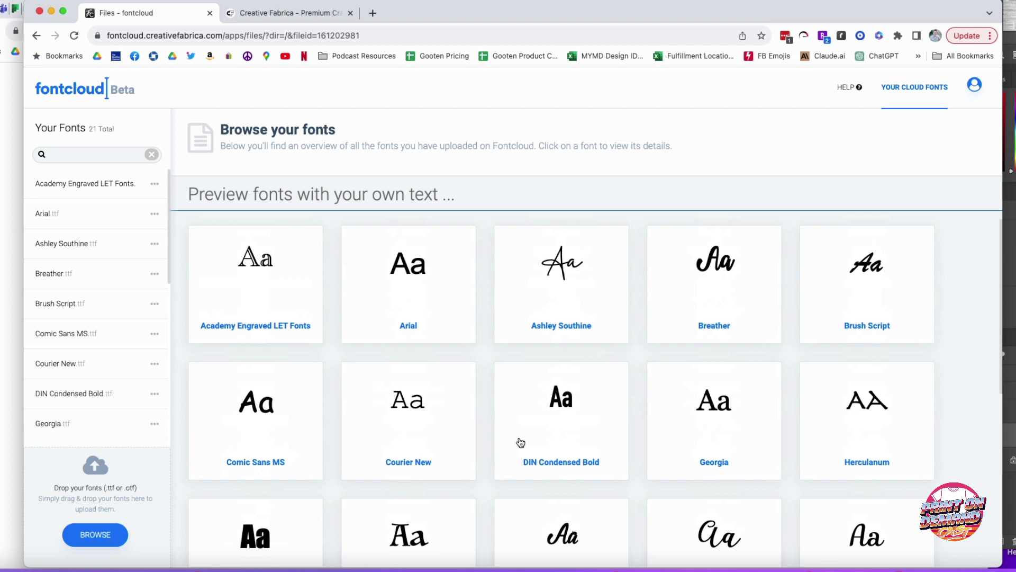
{"action": "scroll", "coordinate": [483, 381], "scroll_direction": "down", "scroll_amount": 5}
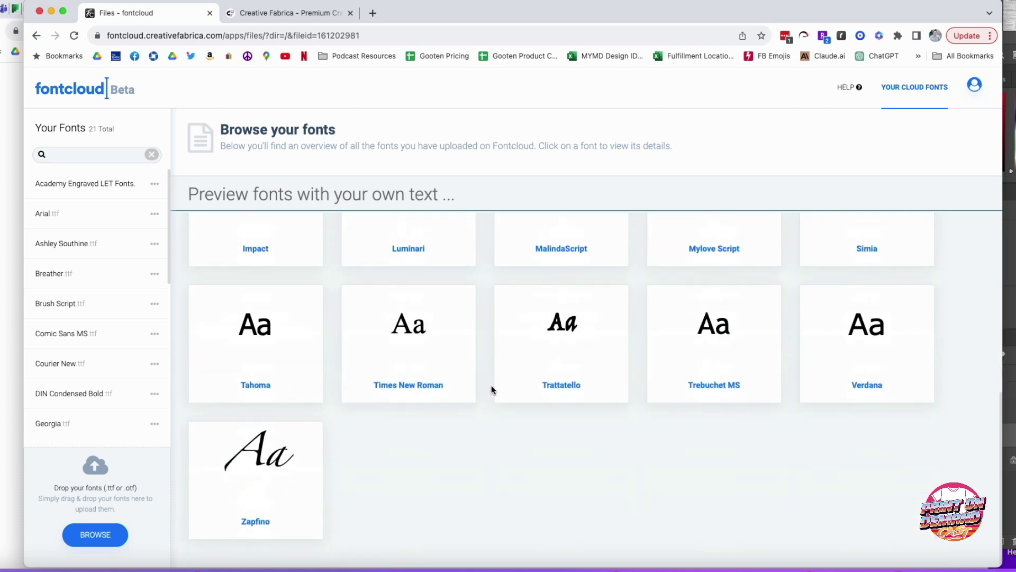
{"action": "scroll", "coordinate": [491, 385], "scroll_direction": "up", "scroll_amount": 5}
{"action": "scroll", "coordinate": [492, 385], "scroll_direction": "up", "scroll_amount": 1}
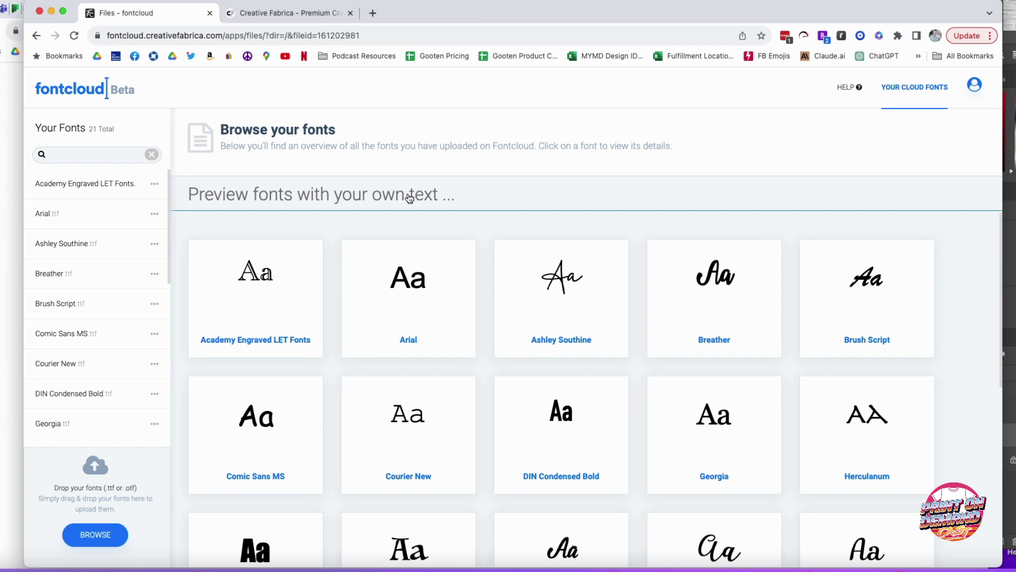
Step: Enter 'Stars and Stripes' as the custom preview text for all font cards
{"action": "left_click", "coordinate": [409, 197]}
{"action": "type", "text": "S"}
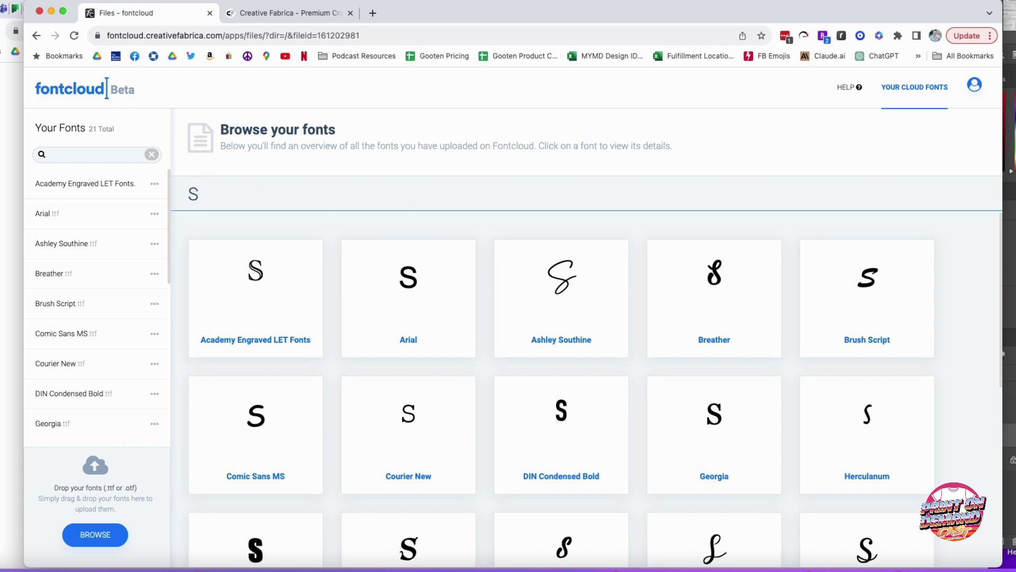
{"action": "type", "text": "tar"}
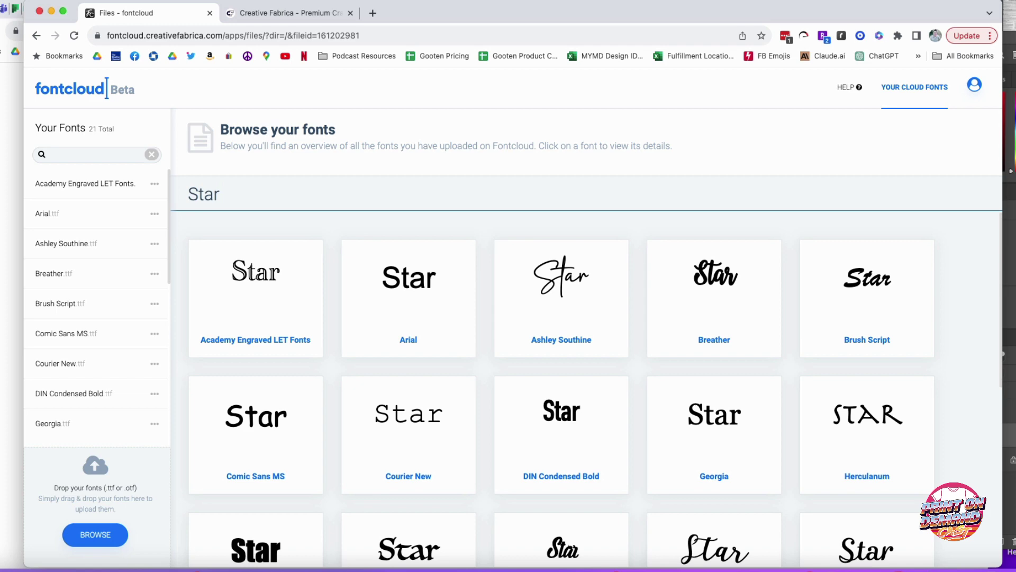
{"action": "type", "text": "s and Stri"}
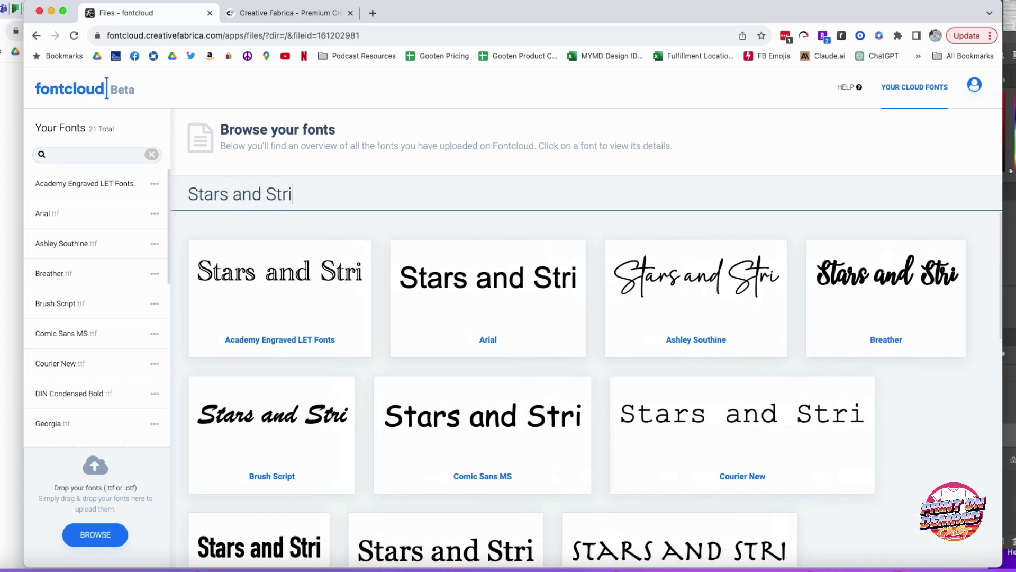
{"action": "type", "text": "pes"}
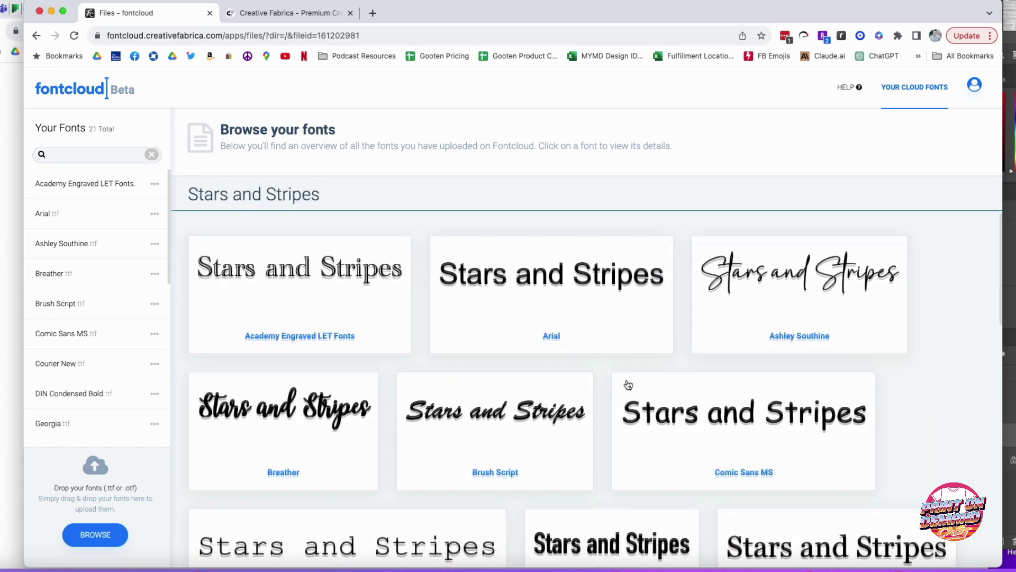
{"action": "scroll", "coordinate": [602, 349], "scroll_direction": "down", "scroll_amount": 5}
{"action": "scroll", "coordinate": [625, 387], "scroll_direction": "down", "scroll_amount": 2}
{"action": "scroll", "coordinate": [625, 386], "scroll_direction": "down", "scroll_amount": 1}
{"action": "scroll", "coordinate": [608, 393], "scroll_direction": "down", "scroll_amount": 2}
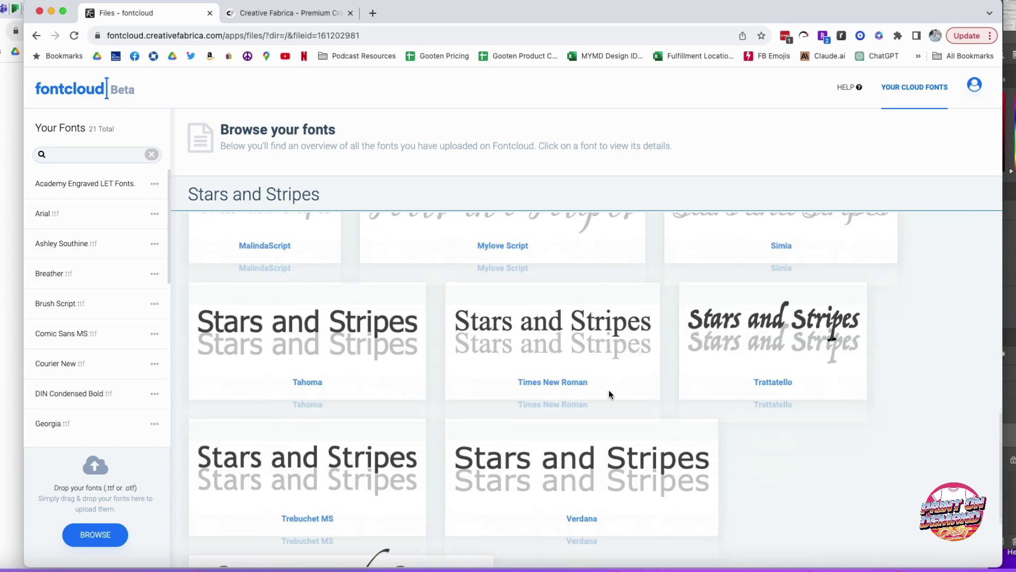
{"action": "scroll", "coordinate": [608, 393], "scroll_direction": "down", "scroll_amount": 2}
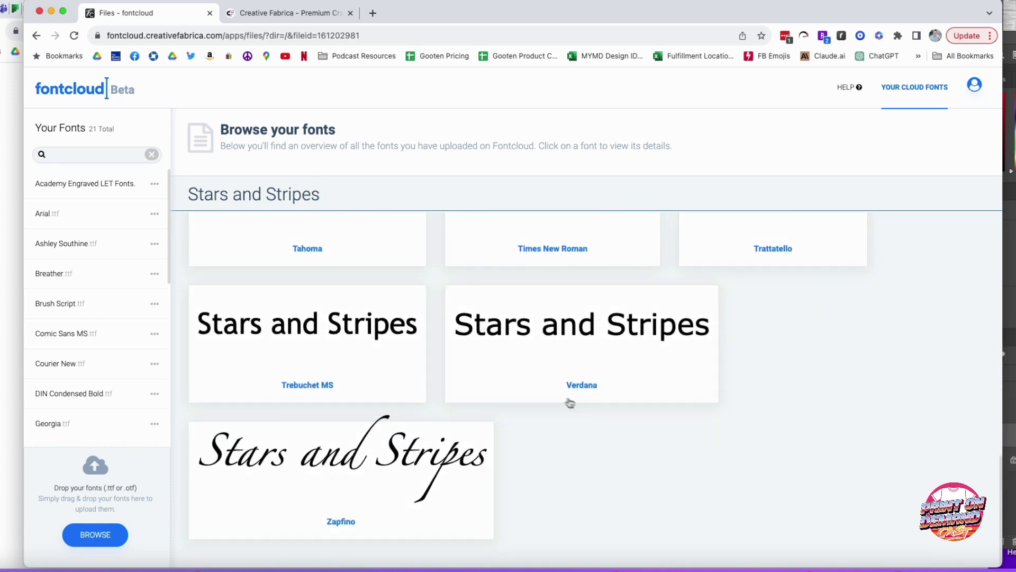
{"action": "scroll", "coordinate": [567, 403], "scroll_direction": "up", "scroll_amount": 3}
{"action": "scroll", "coordinate": [473, 341], "scroll_direction": "up", "scroll_amount": 3}
{"action": "scroll", "coordinate": [472, 342], "scroll_direction": "up", "scroll_amount": 2}
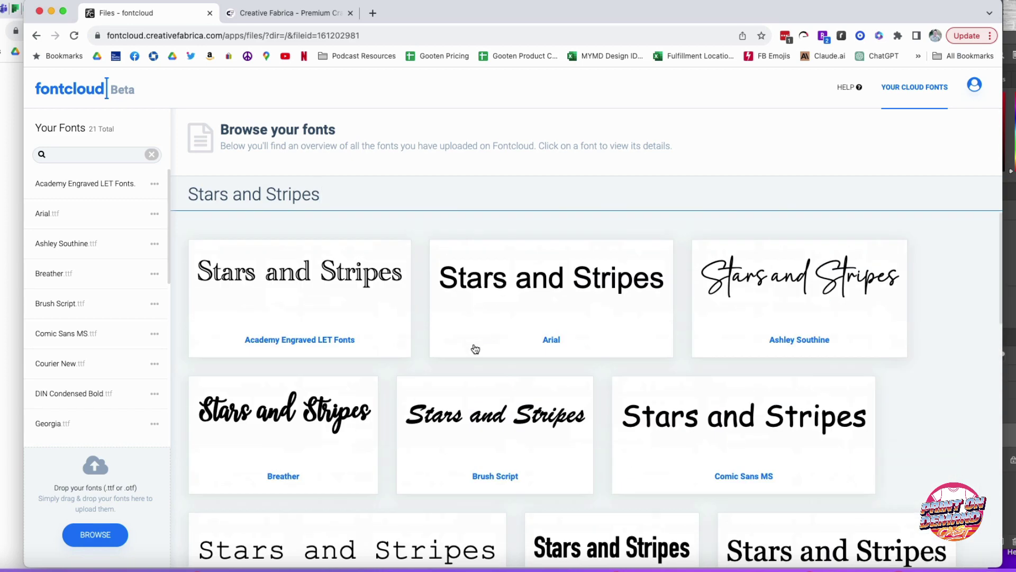
{"action": "left_click", "coordinate": [349, 195]}
Step: Open the Christmas, Magical Vintage and Wavytxt font pages in new tabs from Display Fonts
{"action": "left_click", "coordinate": [301, 16]}
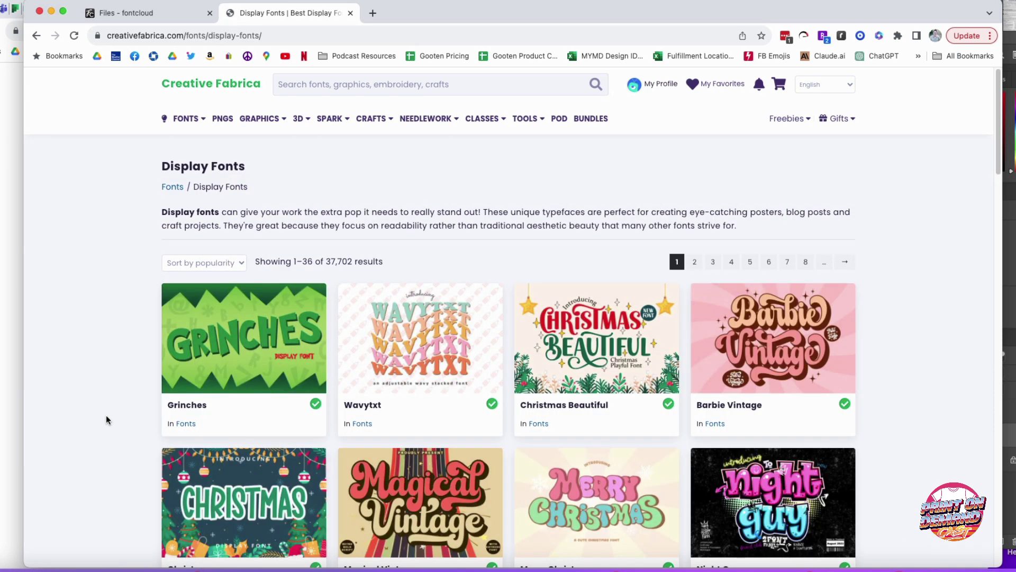
{"action": "scroll", "coordinate": [106, 414], "scroll_direction": "down", "scroll_amount": 1}
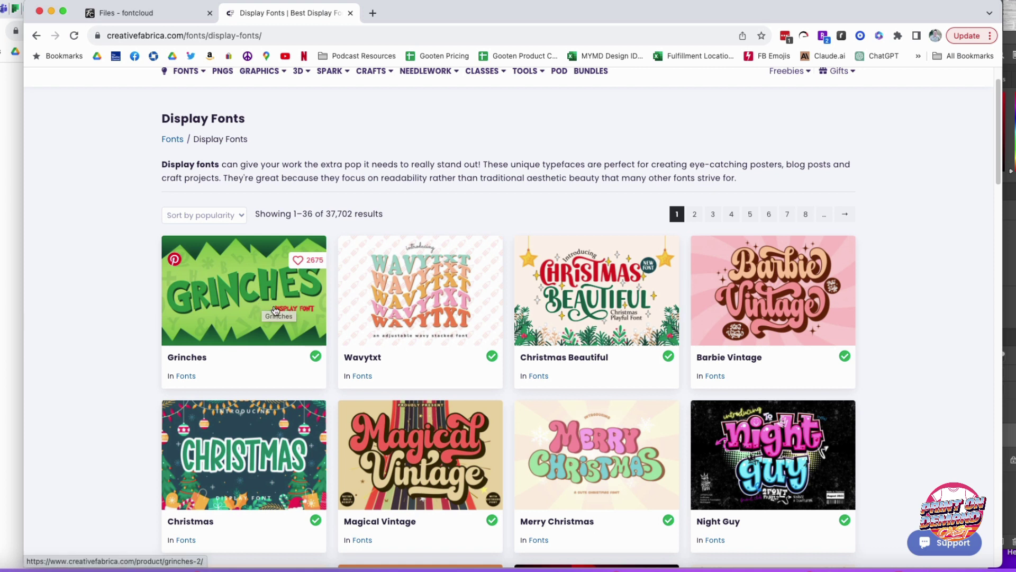
{"action": "left_click", "coordinate": [249, 460], "text": "super"}
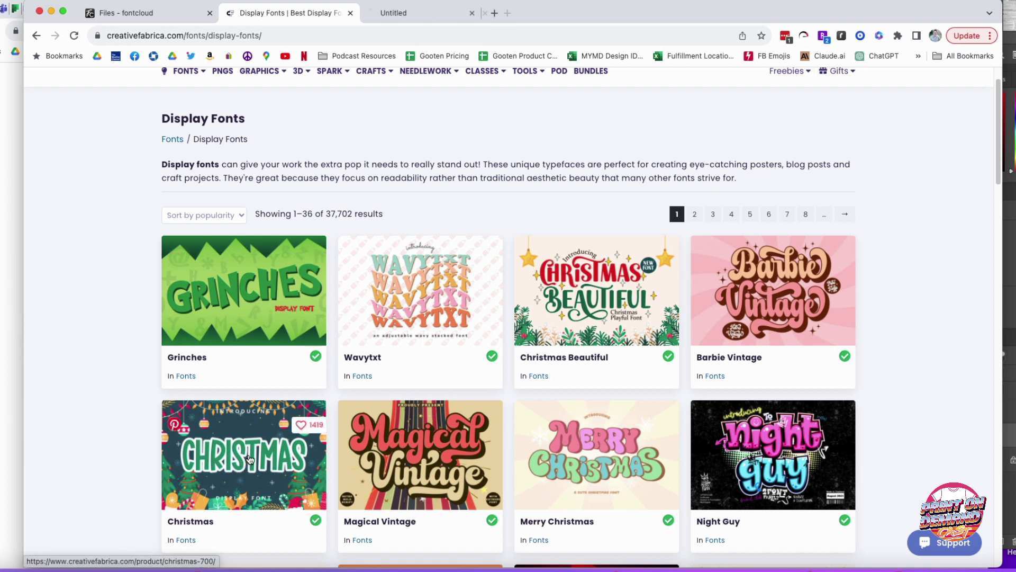
{"action": "left_click", "coordinate": [416, 421], "text": "super"}
{"action": "left_click", "coordinate": [420, 317], "text": "super"}
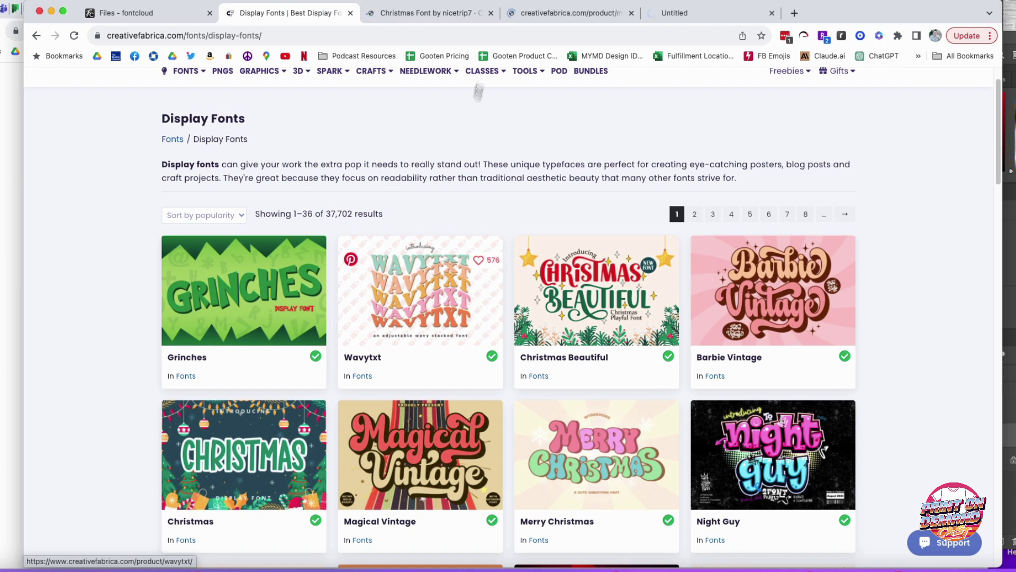
Step: Download the Christmas, Magical Vintage and Wavytxt fonts from their product pages
{"action": "left_click", "coordinate": [442, 15]}
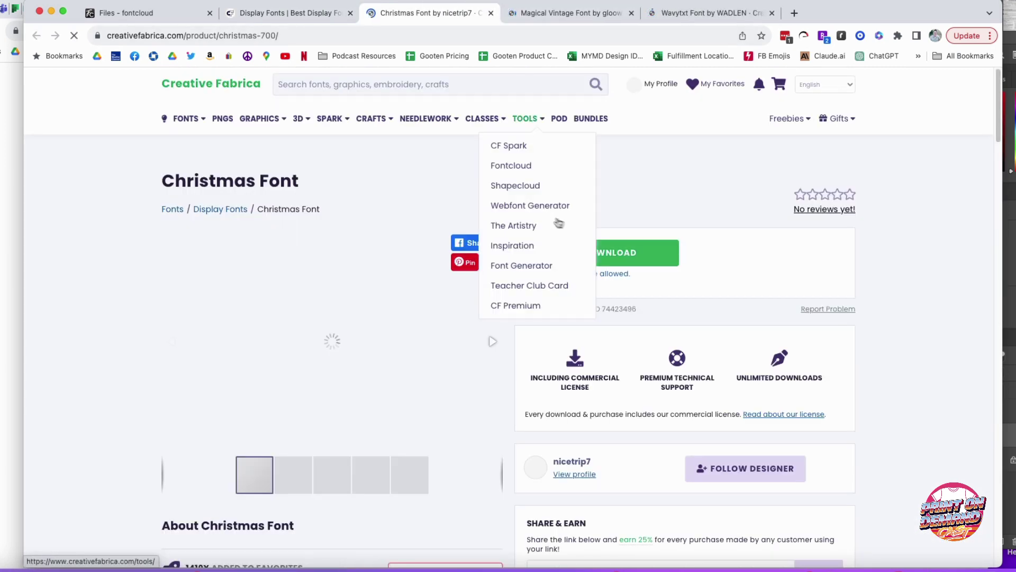
{"action": "left_click", "coordinate": [604, 252]}
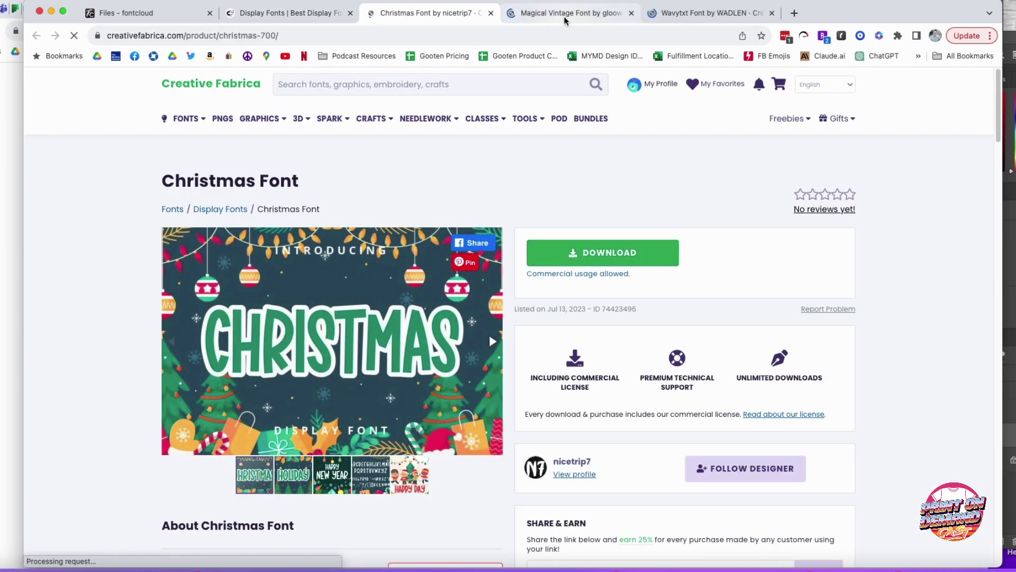
{"action": "left_click", "coordinate": [566, 14]}
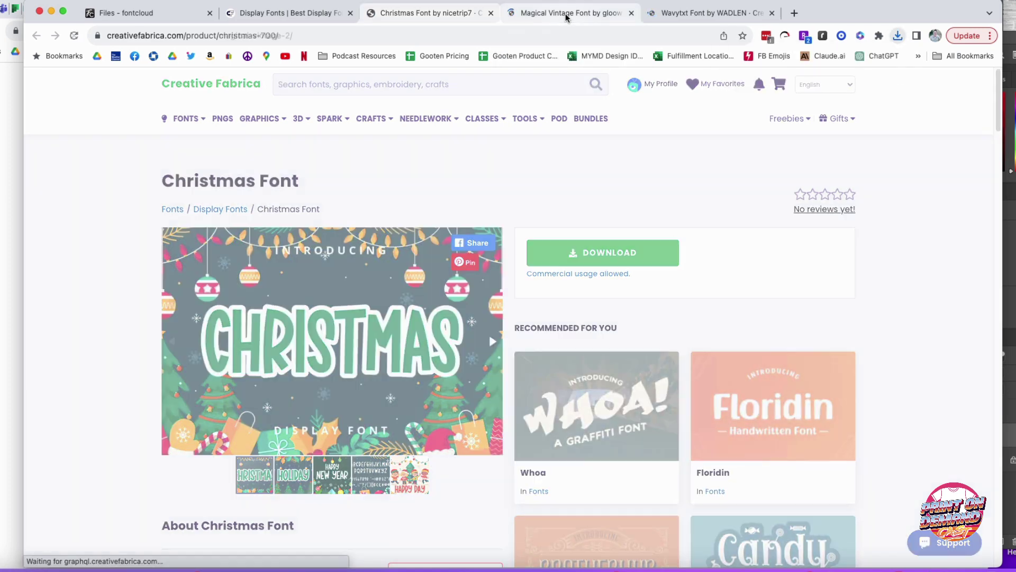
{"action": "left_click", "coordinate": [601, 253]}
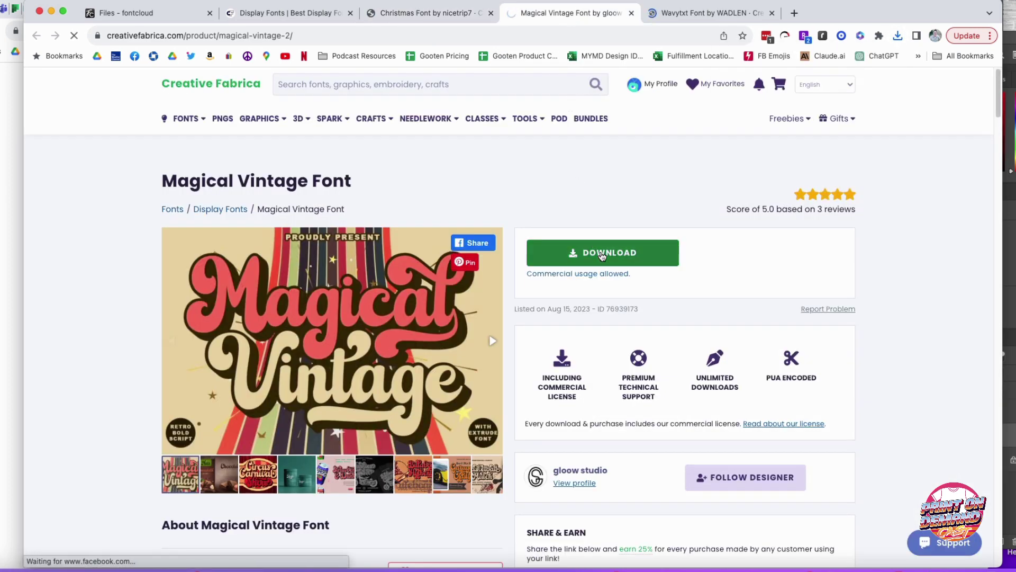
{"action": "left_click", "coordinate": [688, 14]}
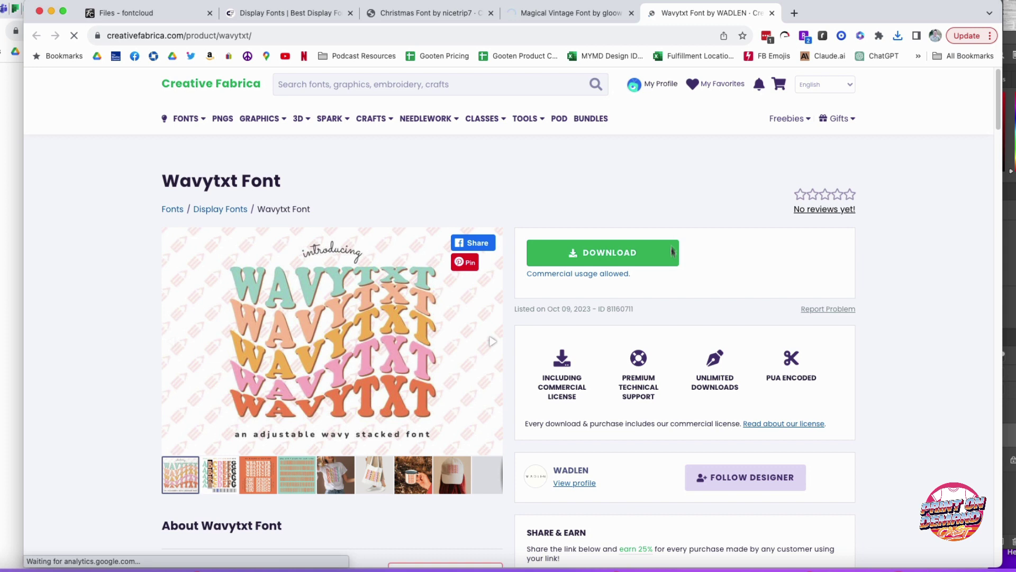
{"action": "left_click", "coordinate": [602, 258]}
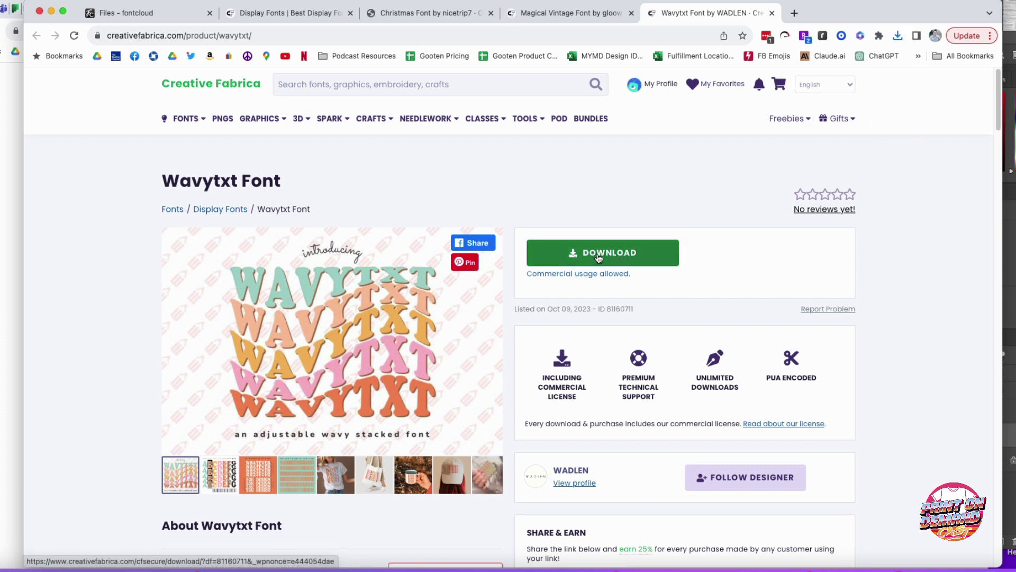
{"action": "left_click", "coordinate": [601, 257]}
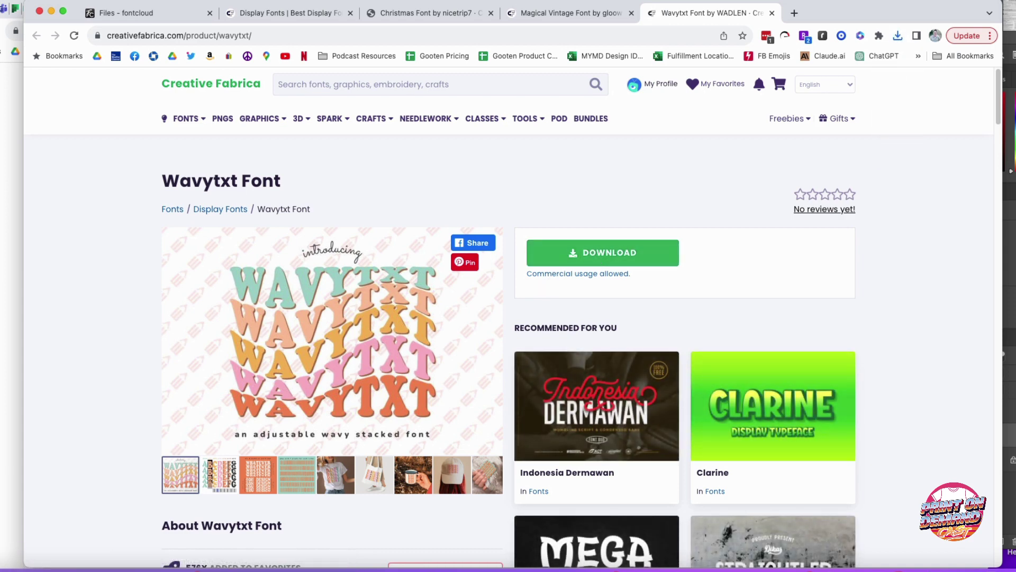
Step: Unzip the three downloaded font archives in the Downloads folder
{"action": "left_click", "coordinate": [16, 569]}
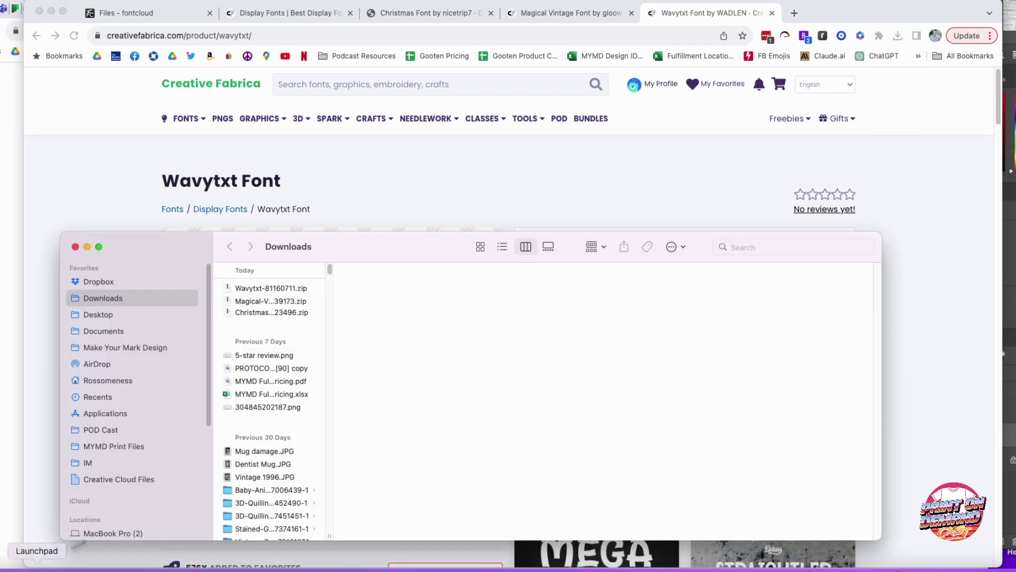
{"action": "left_click", "coordinate": [270, 289]}
{"action": "left_click", "coordinate": [275, 313], "text": "shift"}
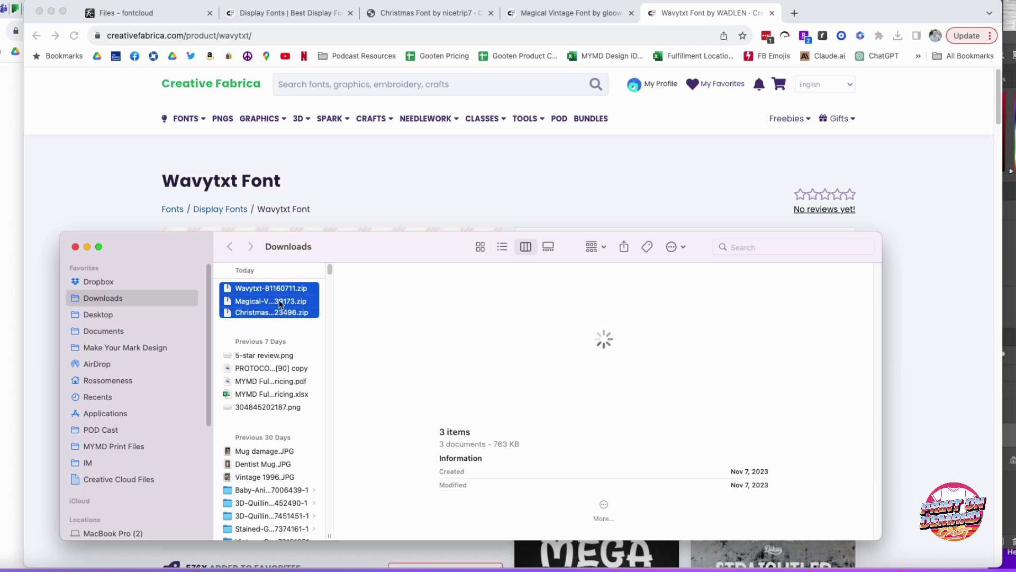
{"action": "double_click", "coordinate": [279, 303]}
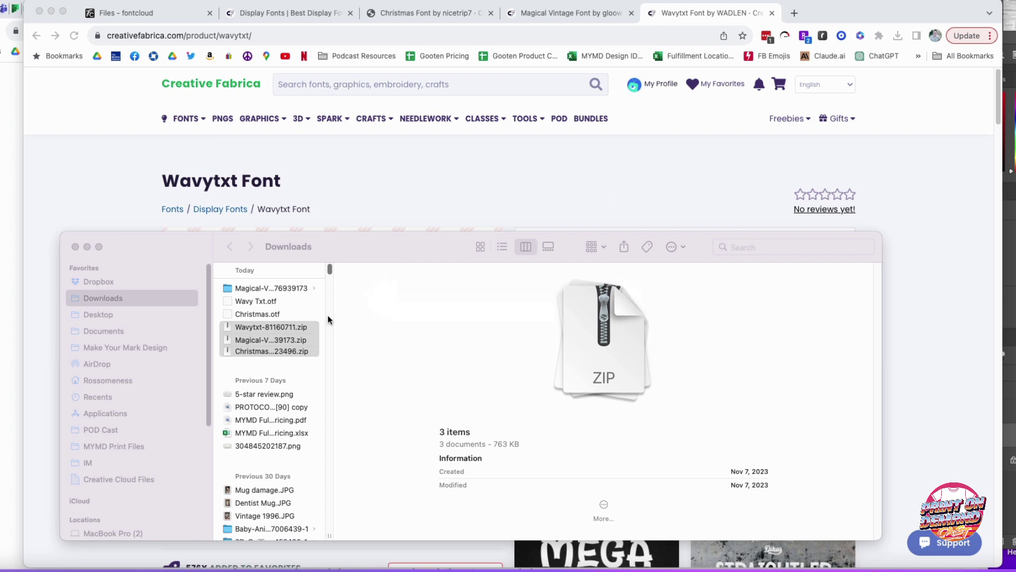
Step: Preview the Christmas and Wavy Txt font files with Quick Look
{"action": "left_click", "coordinate": [282, 318]}
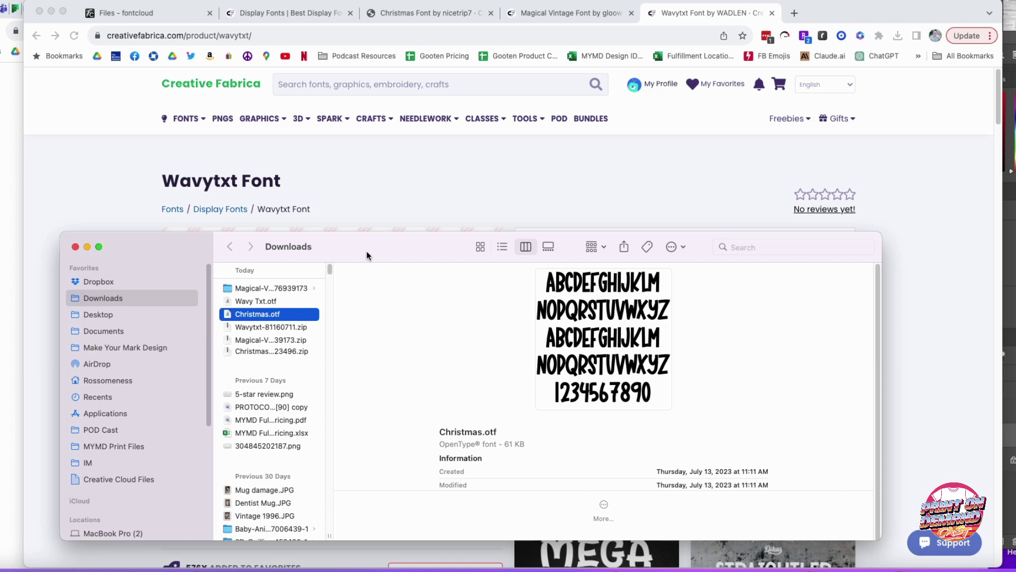
{"action": "key", "text": "Up"}
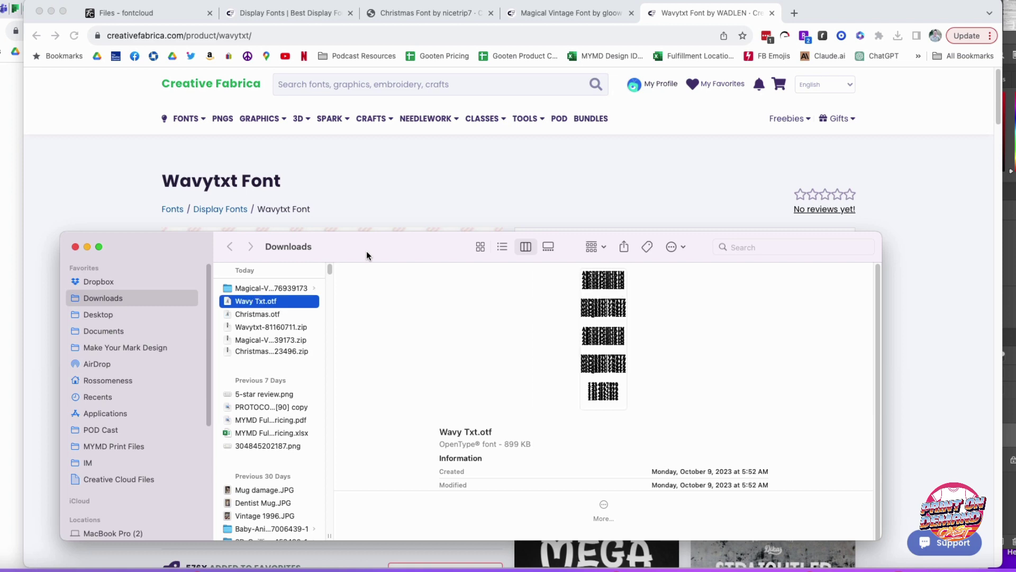
{"action": "key", "text": "space"}
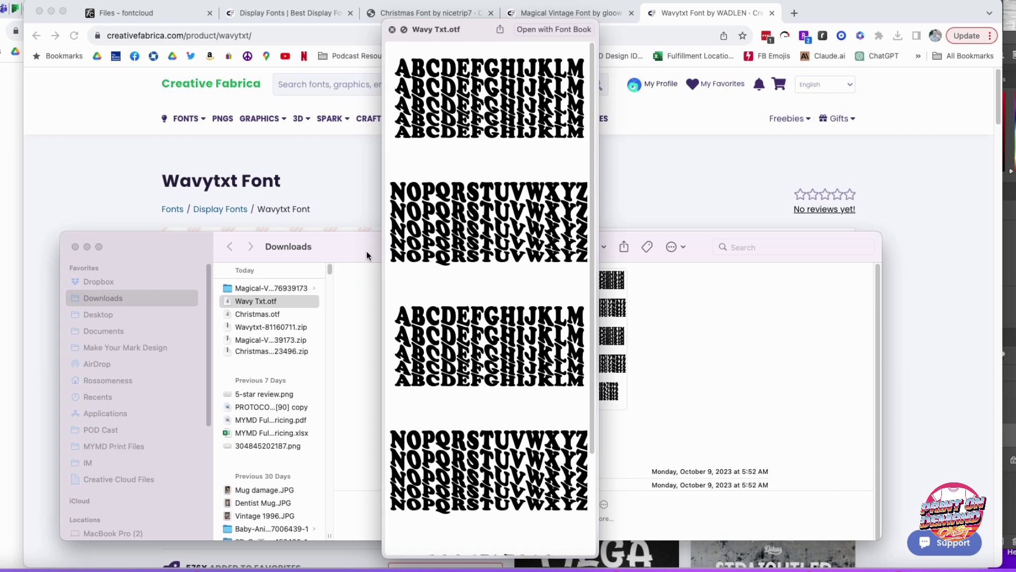
{"action": "key", "text": "space"}
Step: Step through the Magical-Vintage folder's font files, ending on Magical Vintage.ttf
{"action": "key", "text": "Up"}
{"action": "key", "text": "Right"}
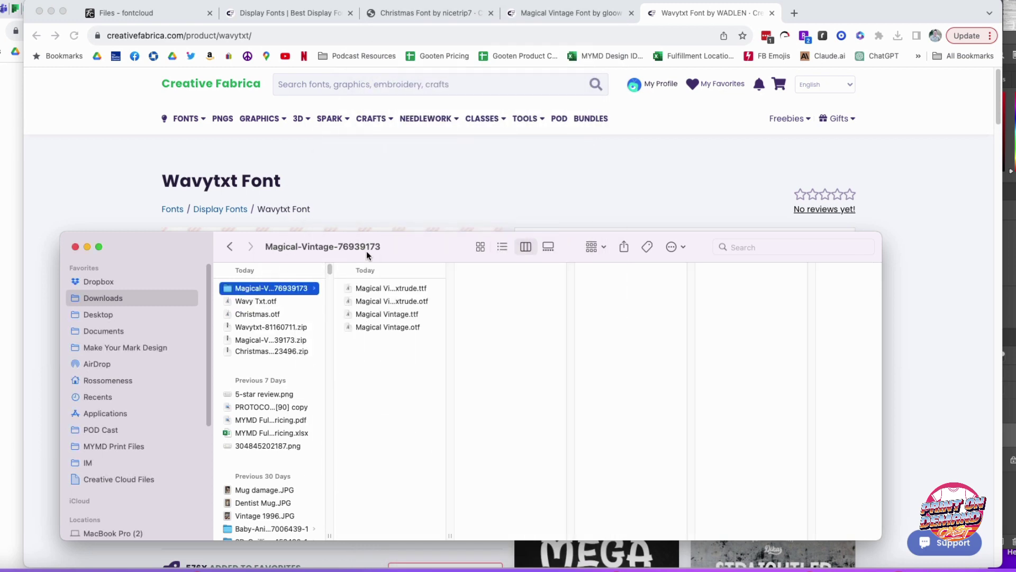
{"action": "key", "text": "Down"}
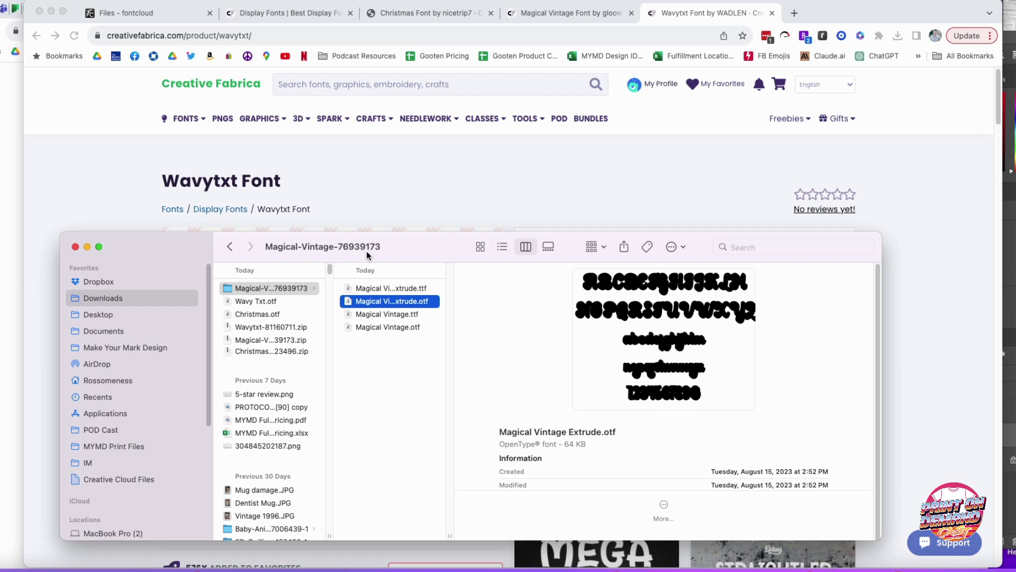
{"action": "key", "text": "Down"}
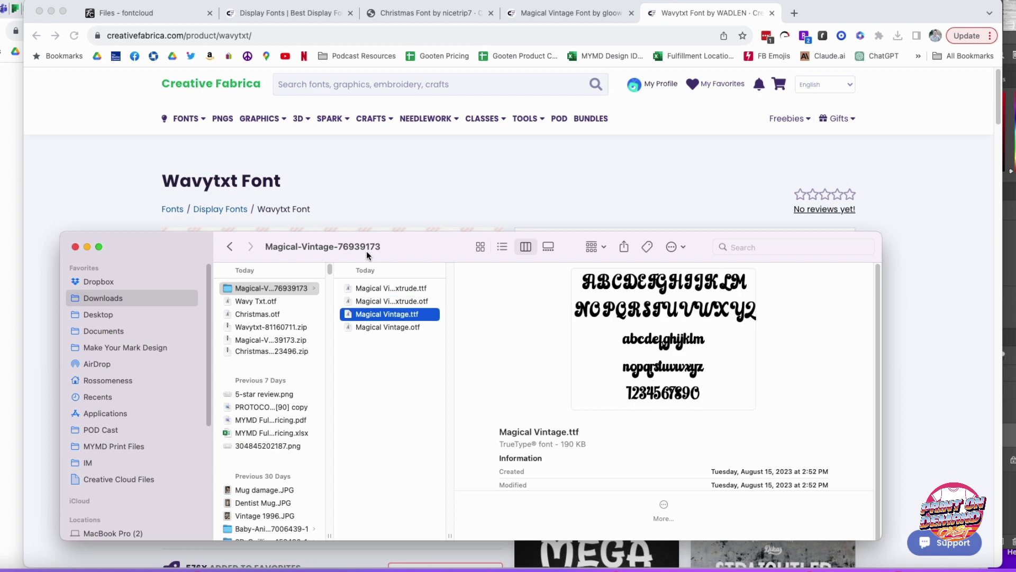
{"action": "key", "text": "Up"}
{"action": "key", "text": "Up"}
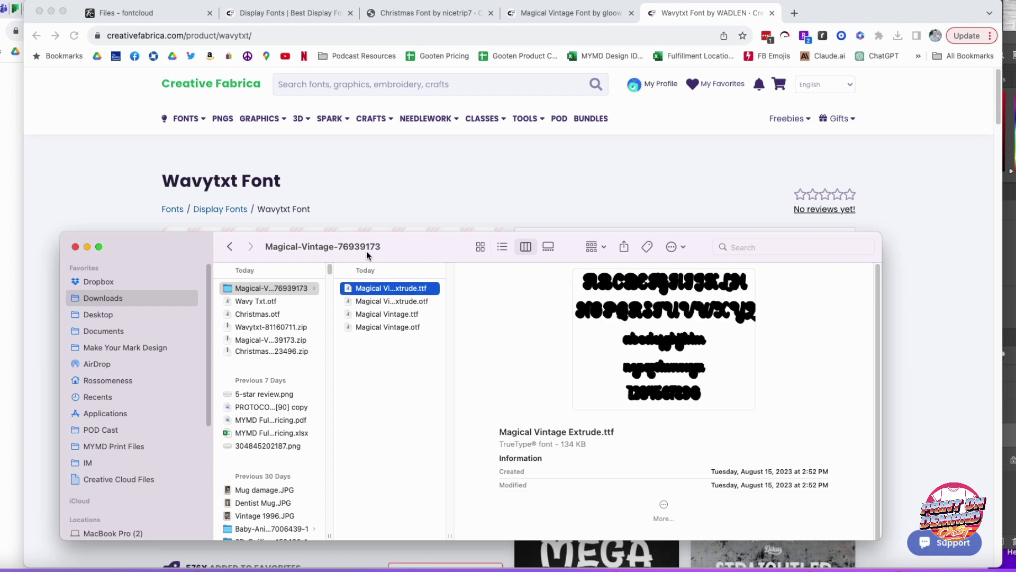
{"action": "key", "text": "Down"}
{"action": "key", "text": "Down"}
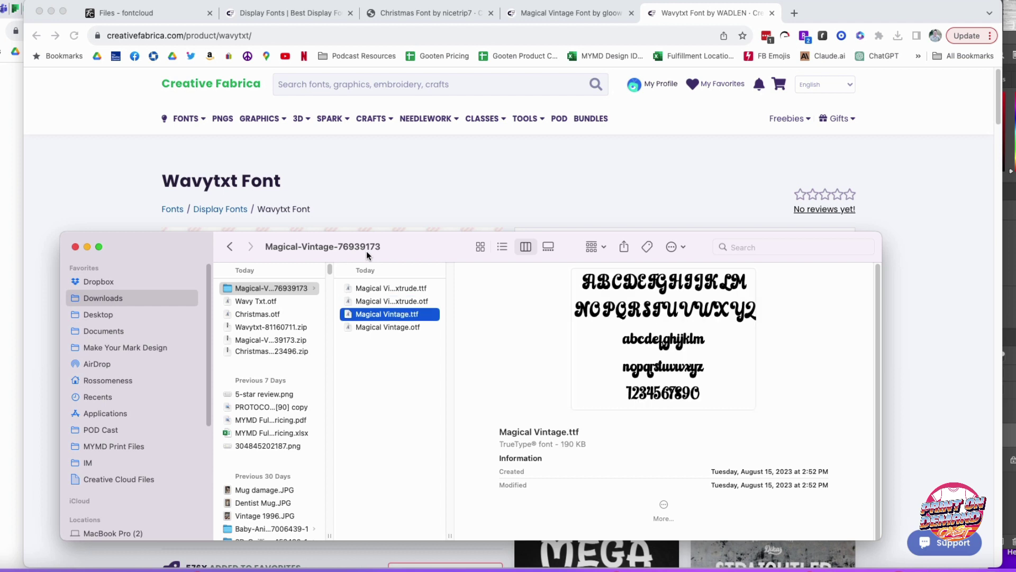
{"action": "key", "text": "Down"}
{"action": "key", "text": "Up"}
Step: Upload Christmas.otf by dragging it from Downloads into the Fontcloud collection
{"action": "left_click", "coordinate": [283, 16]}
{"action": "left_click", "coordinate": [142, 14]}
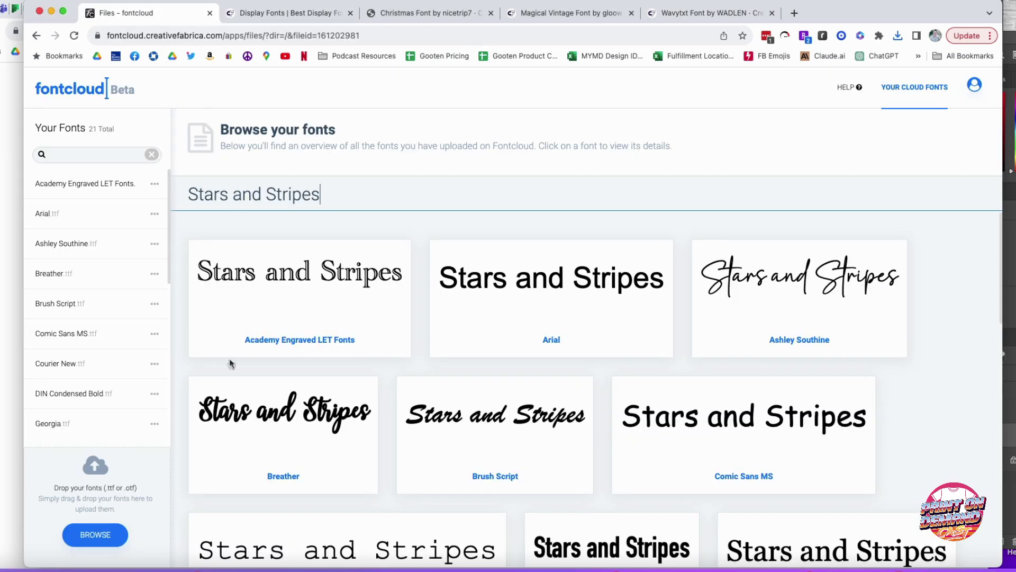
{"action": "left_click", "coordinate": [33, 556]}
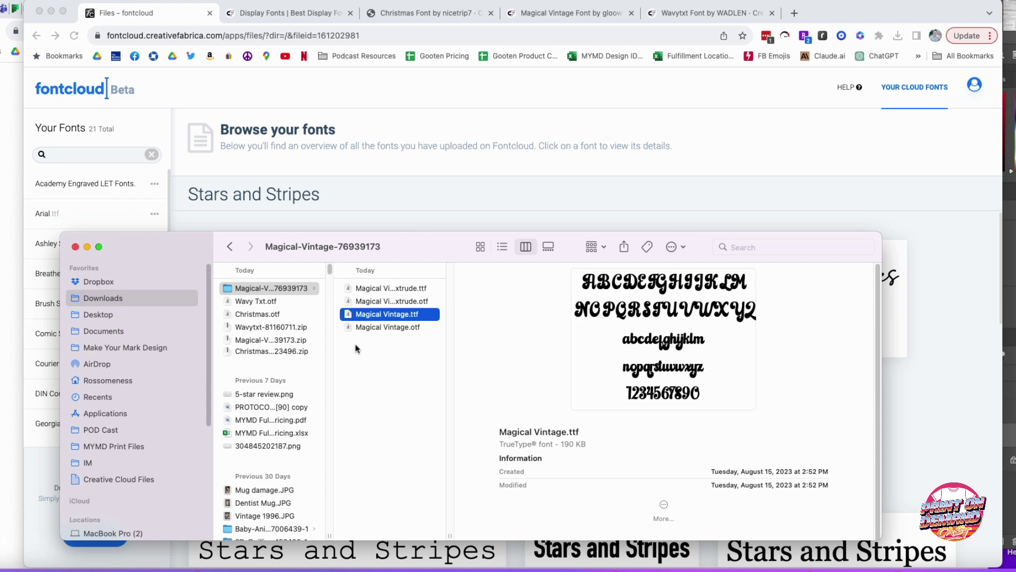
{"action": "left_click_drag", "start_coordinate": [256, 315], "coordinate": [50, 320]}
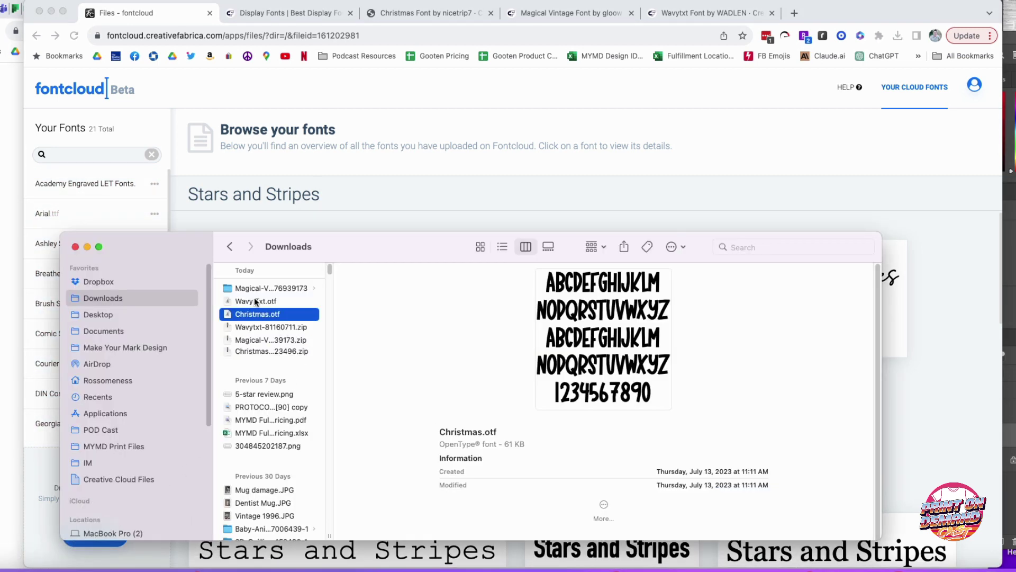
{"action": "left_click_drag", "start_coordinate": [256, 313], "coordinate": [107, 207]}
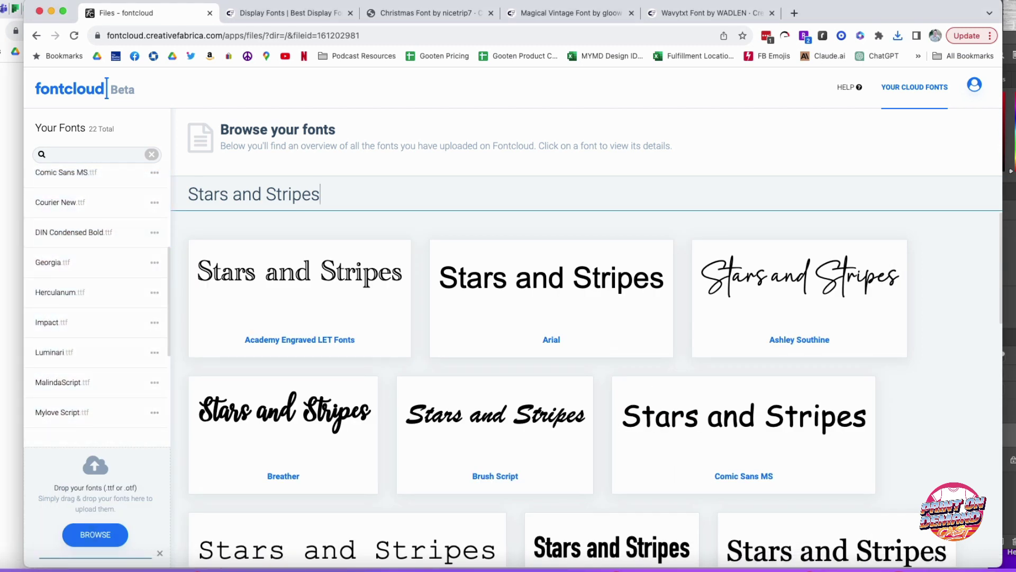
Step: Upload Magical Vintage.ttf from the Magical-Vintage folder into Fontcloud
{"action": "left_click", "coordinate": [266, 288]}
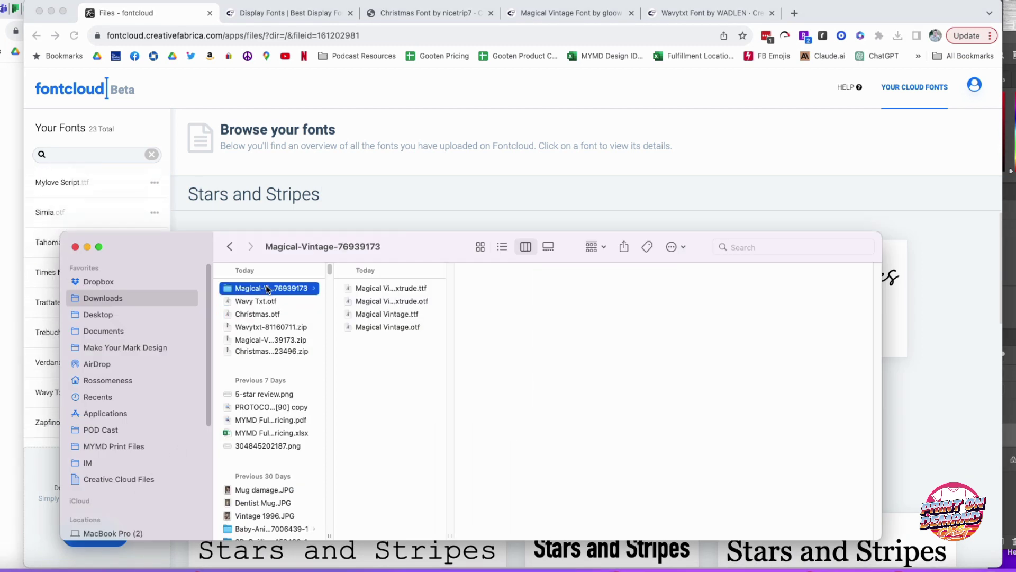
{"action": "left_click", "coordinate": [387, 316]}
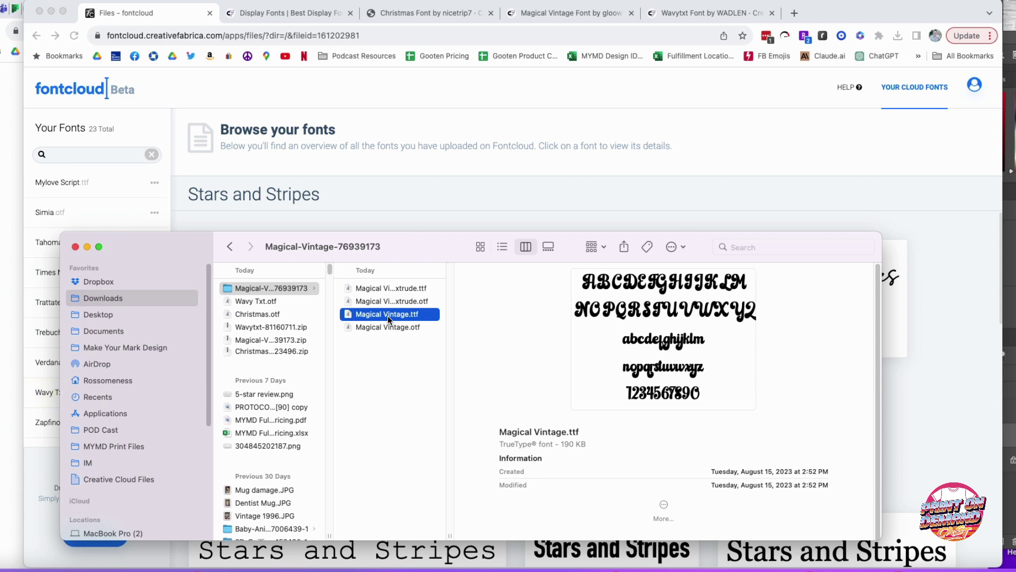
{"action": "left_click_drag", "start_coordinate": [388, 316], "coordinate": [75, 216]}
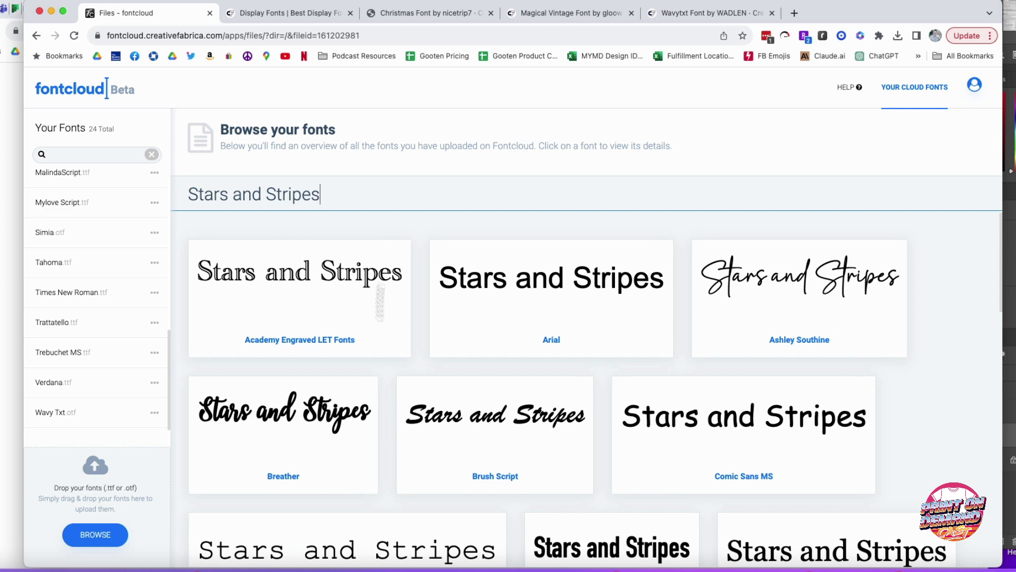
{"action": "scroll", "coordinate": [103, 369], "scroll_direction": "down", "scroll_amount": 1}
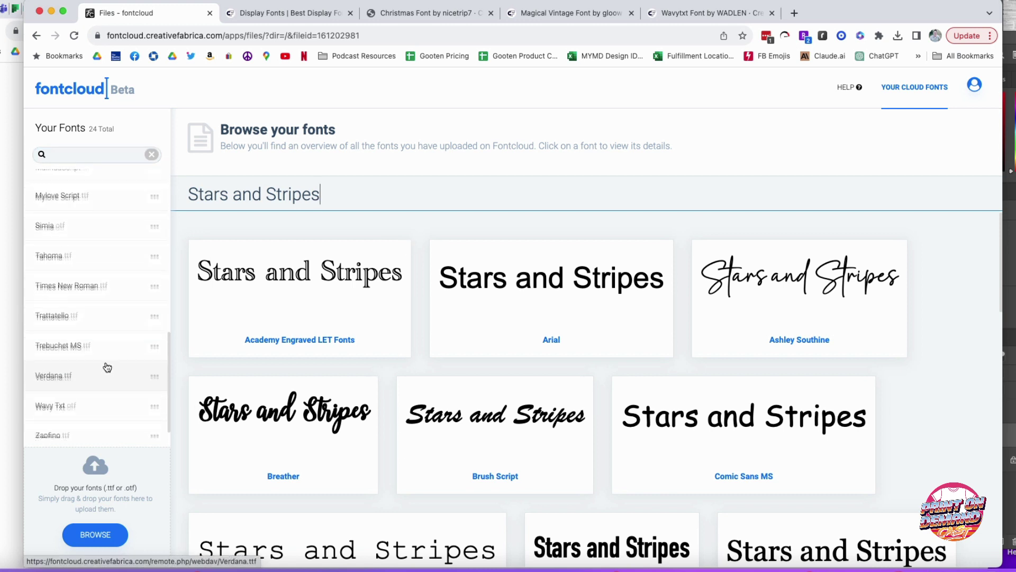
{"action": "scroll", "coordinate": [79, 341], "scroll_direction": "up", "scroll_amount": 3}
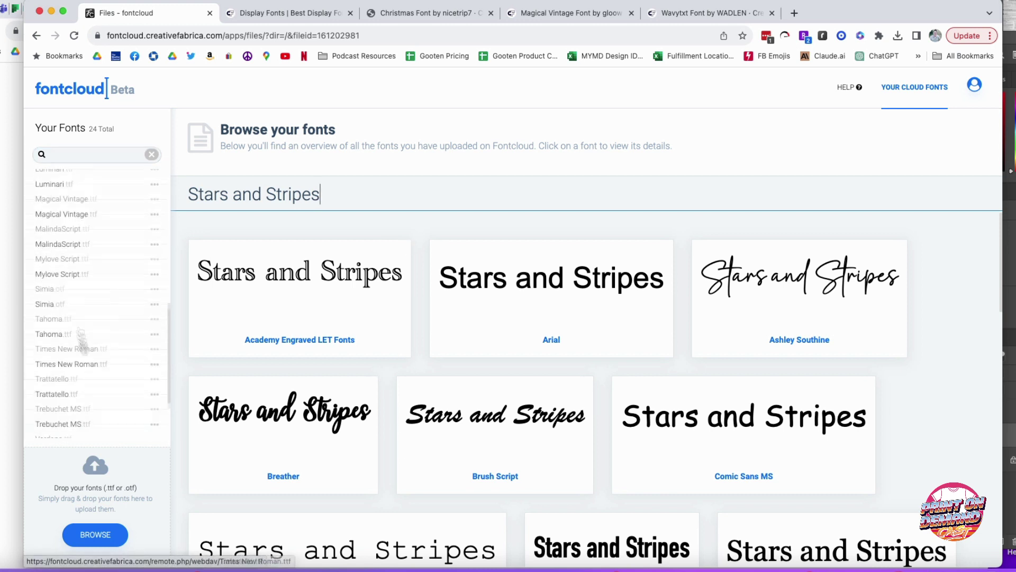
{"action": "scroll", "coordinate": [72, 238], "scroll_direction": "up", "scroll_amount": 5}
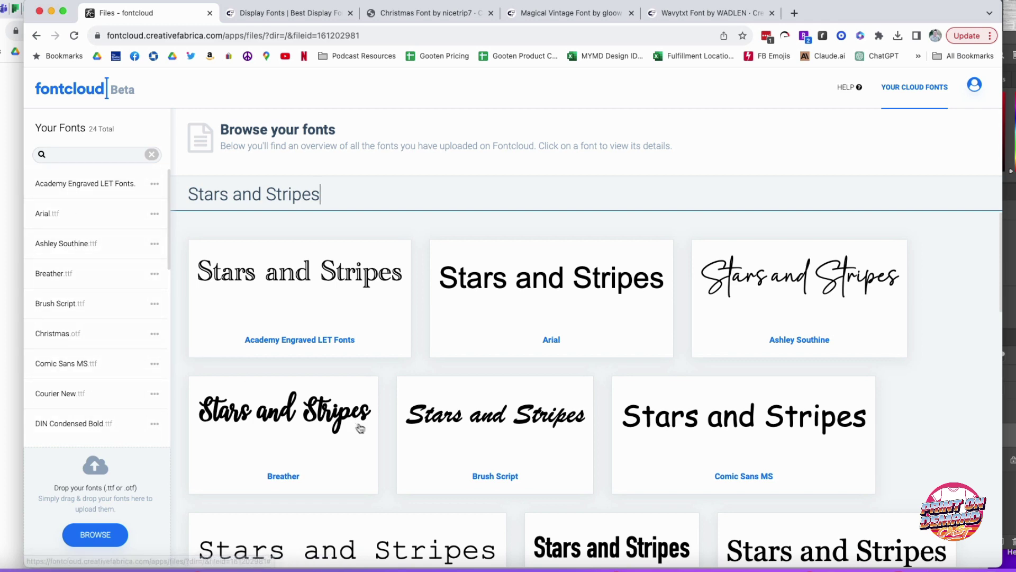
{"action": "scroll", "coordinate": [378, 448], "scroll_direction": "down", "scroll_amount": 5}
{"action": "scroll", "coordinate": [377, 445], "scroll_direction": "down", "scroll_amount": 5}
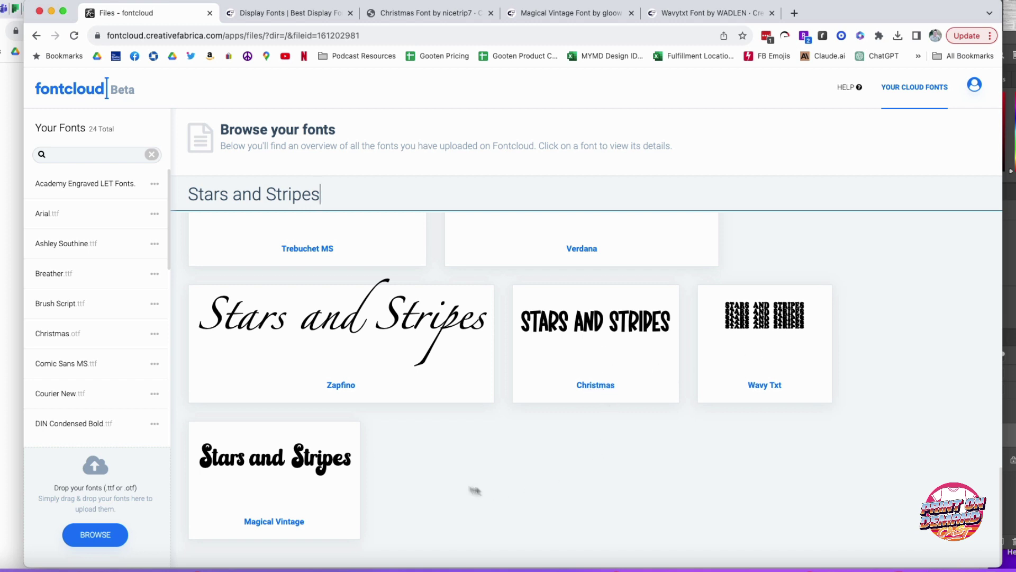
Step: Open Wavy Txt's detail page with its 285 glyphs and copy the D glyph
{"action": "left_click", "coordinate": [772, 333]}
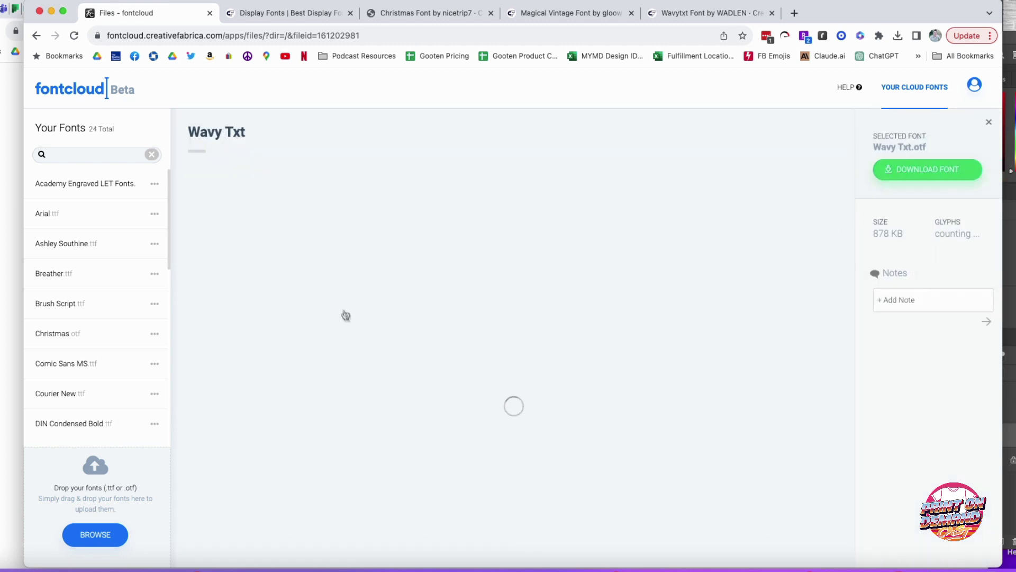
{"action": "left_click", "coordinate": [270, 197]}
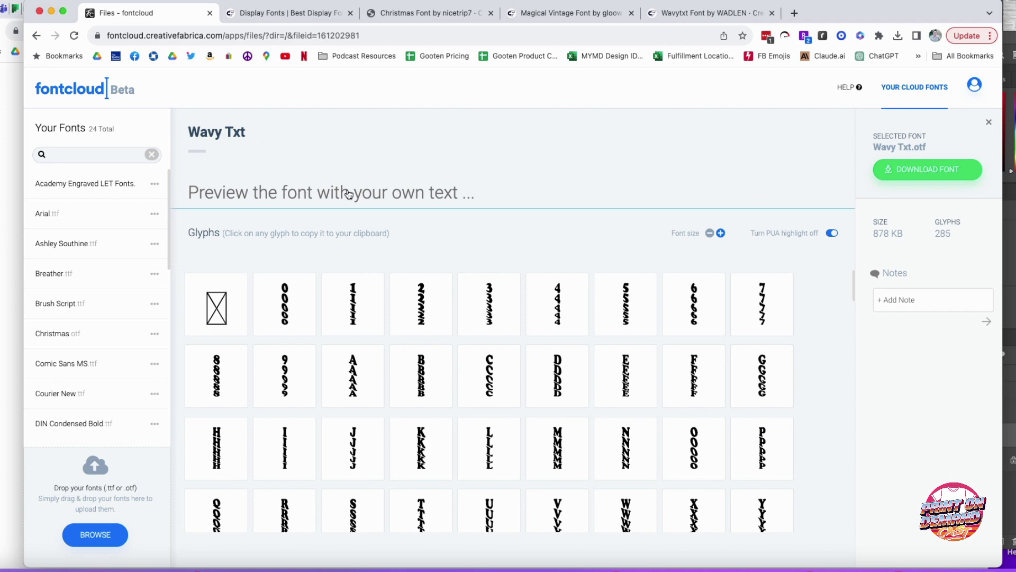
{"action": "scroll", "coordinate": [441, 334], "scroll_direction": "down", "scroll_amount": 5}
{"action": "scroll", "coordinate": [429, 358], "scroll_direction": "down", "scroll_amount": 5}
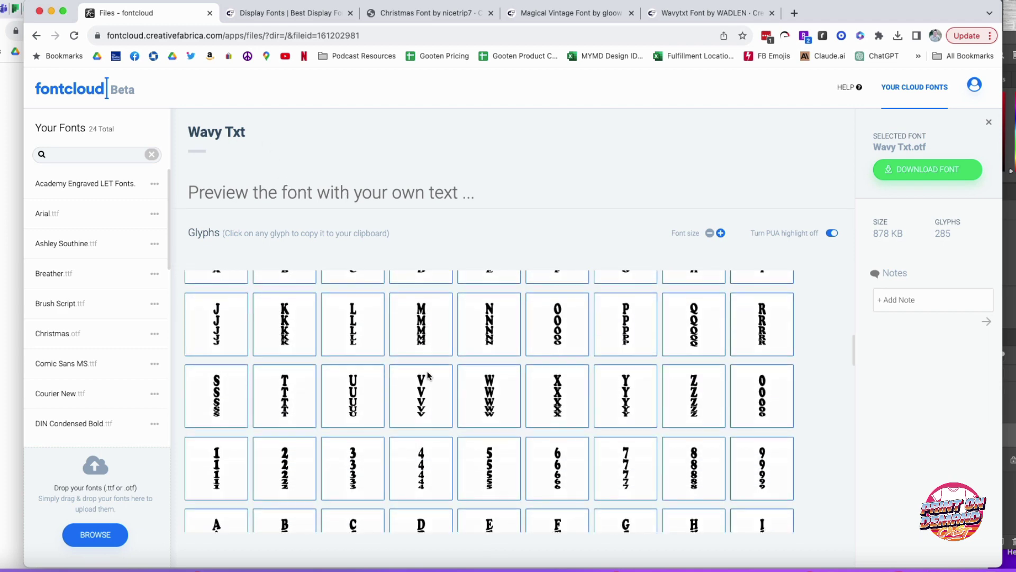
{"action": "scroll", "coordinate": [427, 376], "scroll_direction": "down", "scroll_amount": 3}
{"action": "scroll", "coordinate": [430, 382], "scroll_direction": "down", "scroll_amount": 2}
{"action": "scroll", "coordinate": [433, 390], "scroll_direction": "down", "scroll_amount": 3}
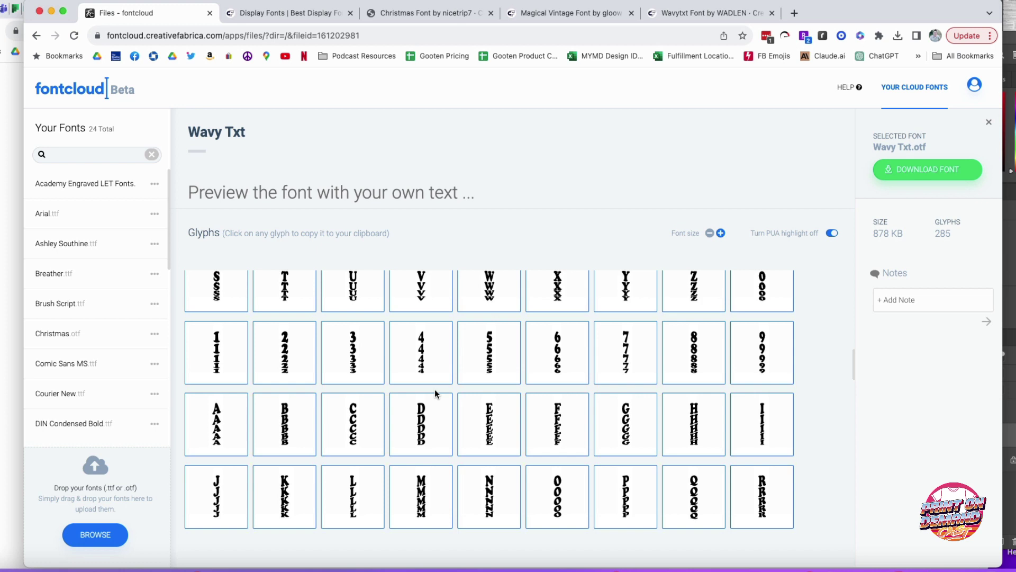
{"action": "scroll", "coordinate": [425, 421], "scroll_direction": "down", "scroll_amount": 2}
{"action": "left_click", "coordinate": [424, 429]}
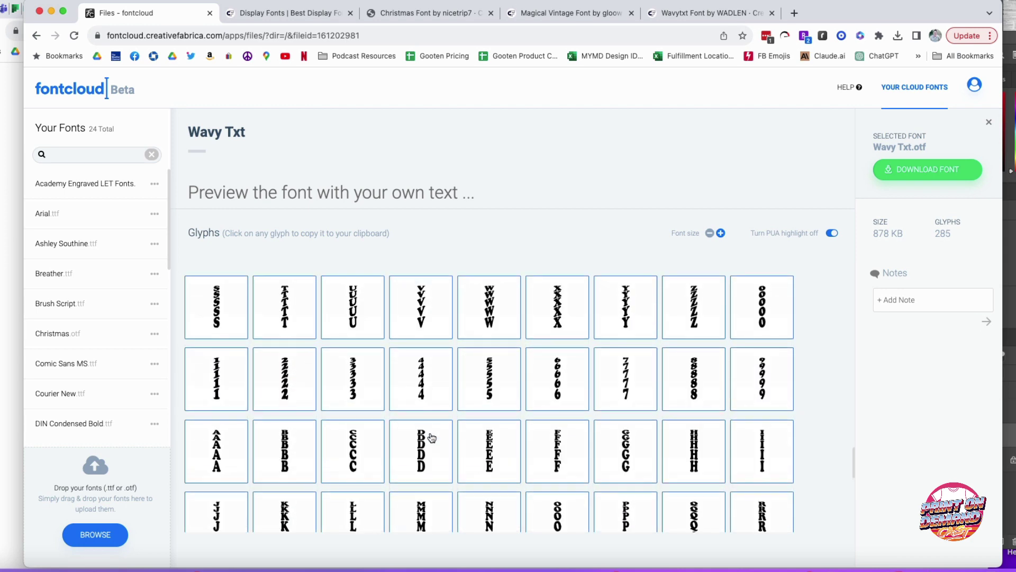
{"action": "scroll", "coordinate": [430, 438], "scroll_direction": "down", "scroll_amount": 5}
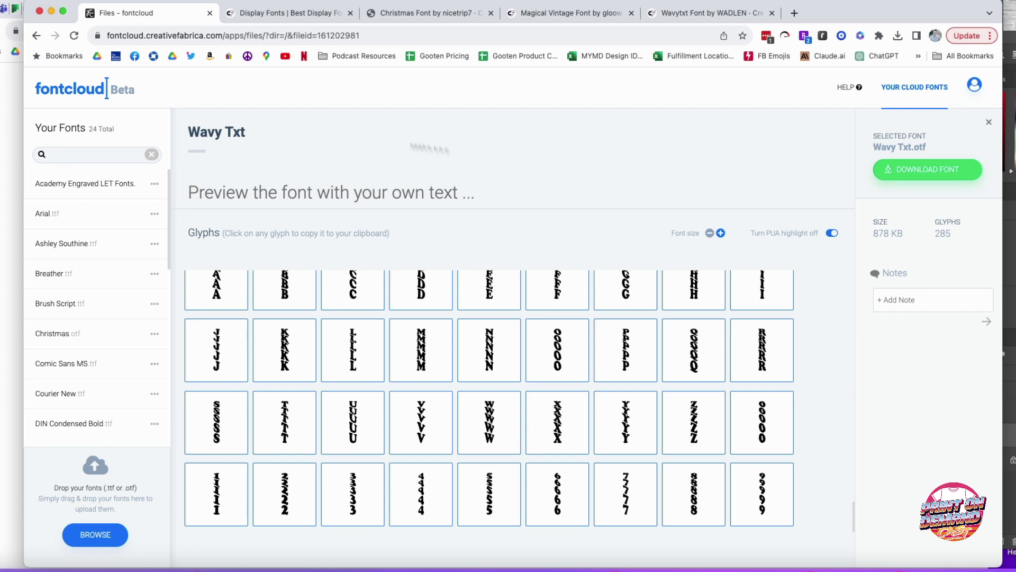
Step: Copy the Christmas font's © glyph, paste it as preview text, then close the panel
{"action": "left_click", "coordinate": [989, 122]}
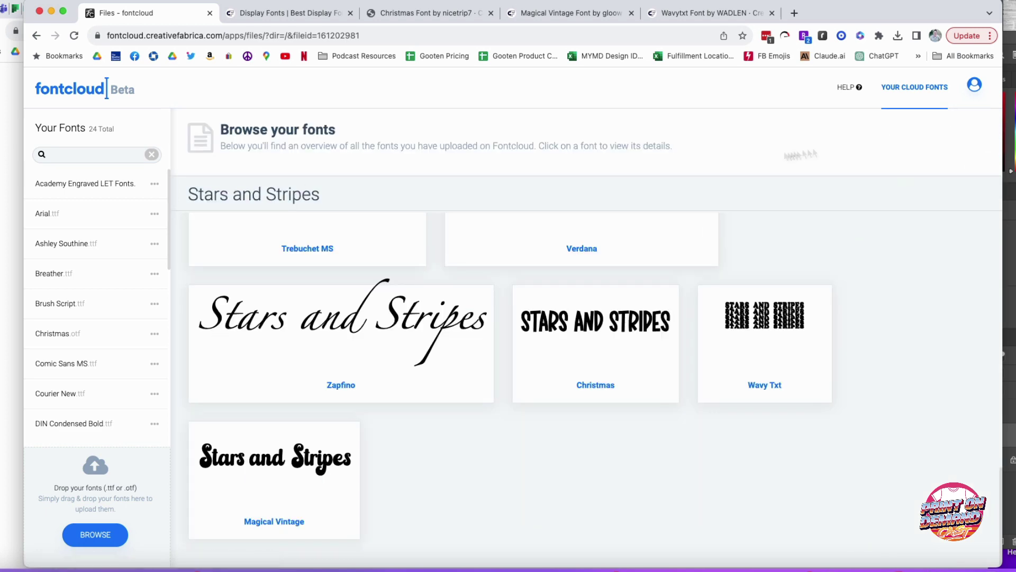
{"action": "left_click", "coordinate": [598, 330]}
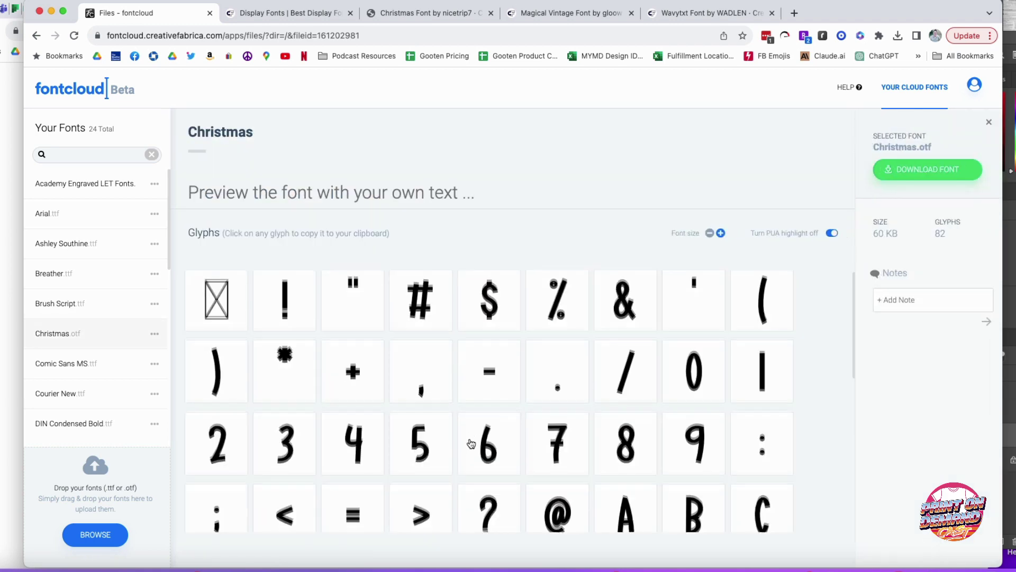
{"action": "scroll", "coordinate": [387, 381], "scroll_direction": "down", "scroll_amount": 1}
{"action": "scroll", "coordinate": [422, 401], "scroll_direction": "down", "scroll_amount": 3}
{"action": "scroll", "coordinate": [452, 410], "scroll_direction": "down", "scroll_amount": 2}
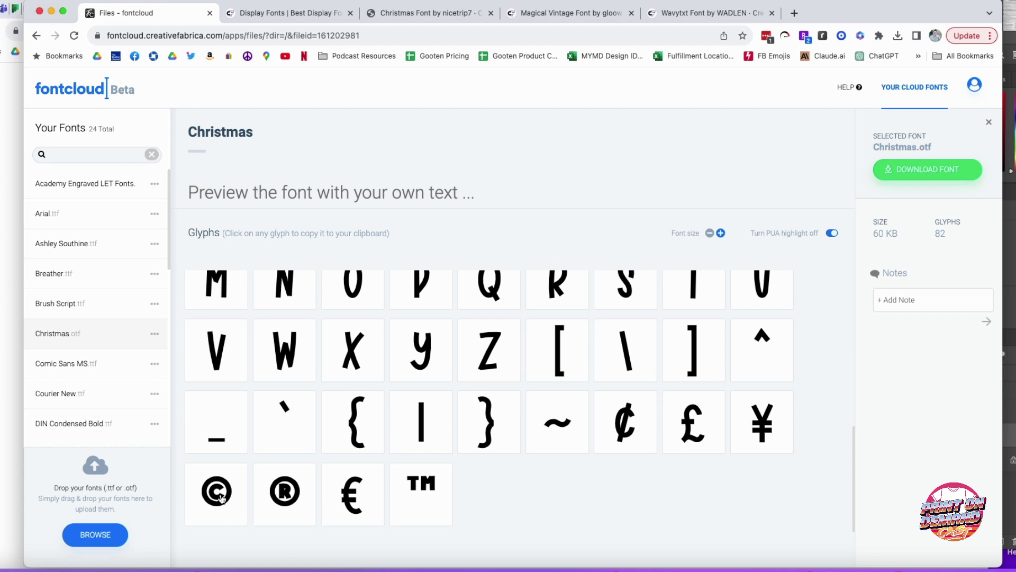
{"action": "left_click", "coordinate": [221, 496]}
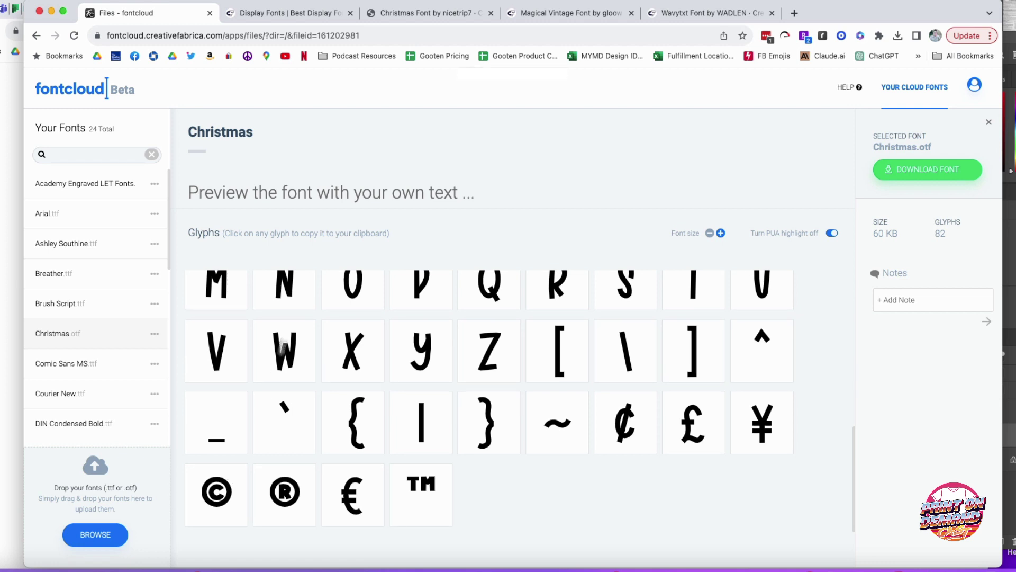
{"action": "left_click", "coordinate": [310, 187]}
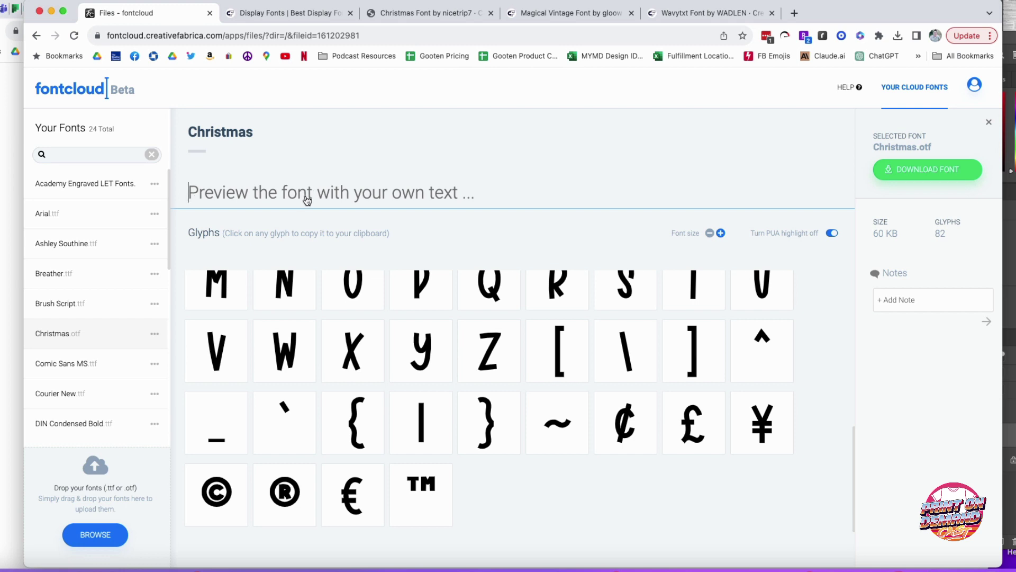
{"action": "key", "text": "super+v"}
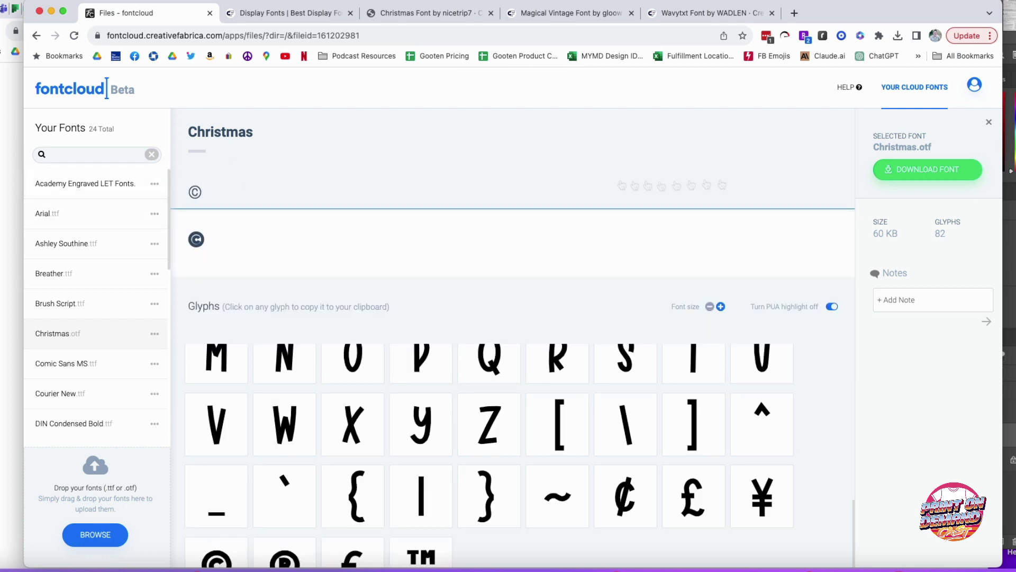
{"action": "left_click", "coordinate": [988, 122]}
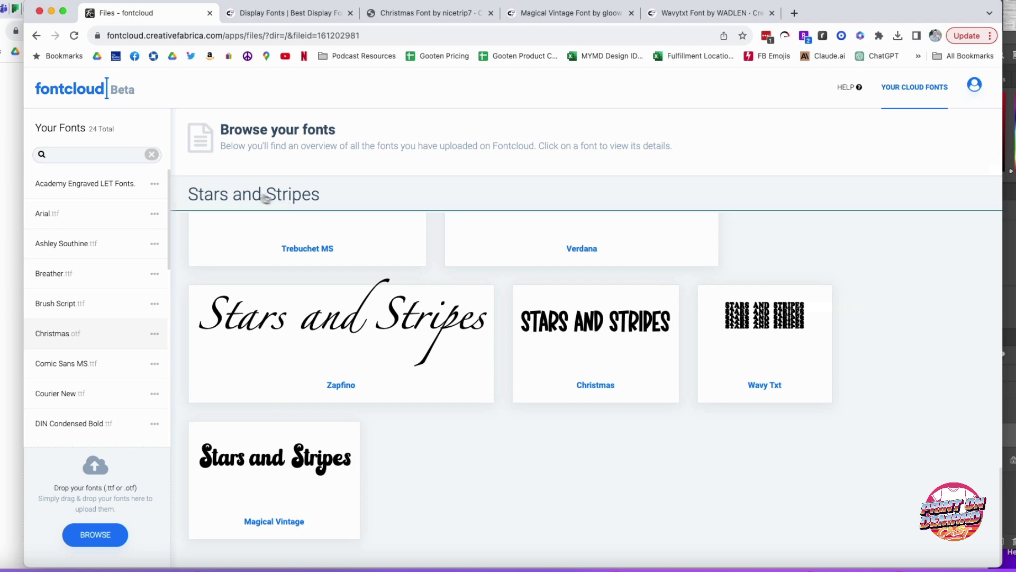
Step: Replace the 'Stars and Stripes' preview text with the © glyph and select it
{"action": "triple_click", "coordinate": [278, 196]}
{"action": "key", "text": "super+v"}
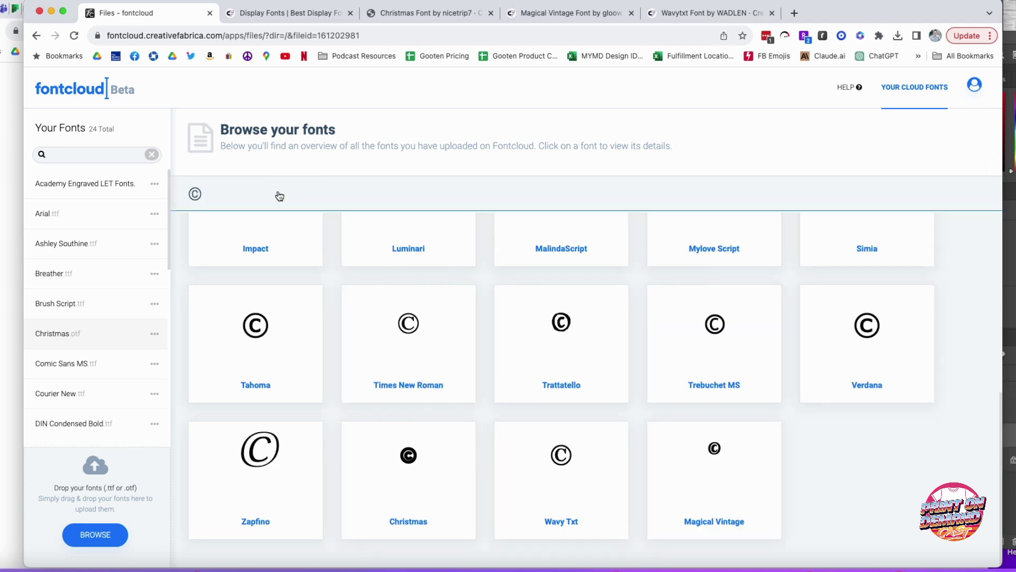
{"action": "scroll", "coordinate": [866, 488], "scroll_direction": "up", "scroll_amount": 2}
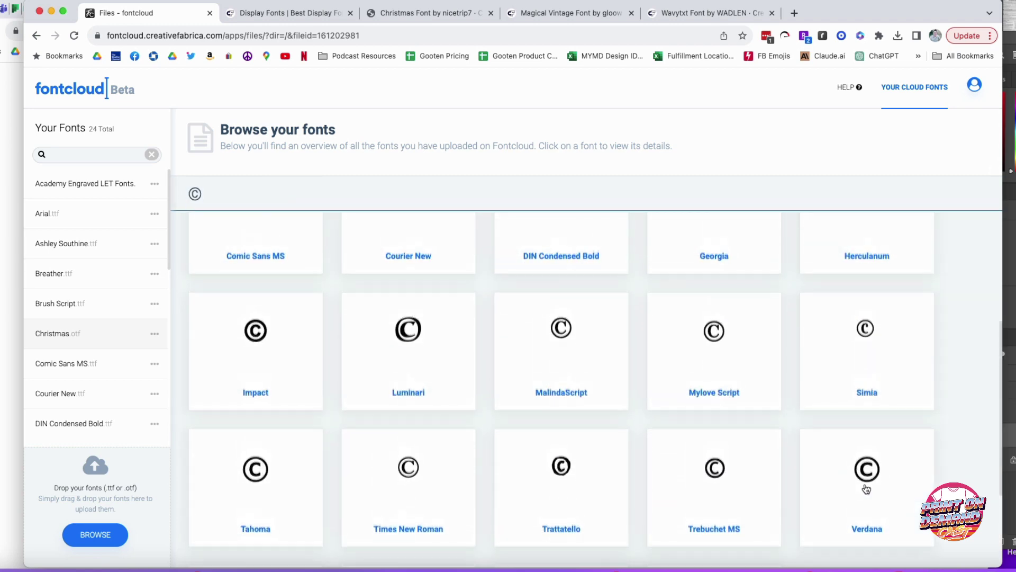
{"action": "scroll", "coordinate": [866, 489], "scroll_direction": "up", "scroll_amount": 2}
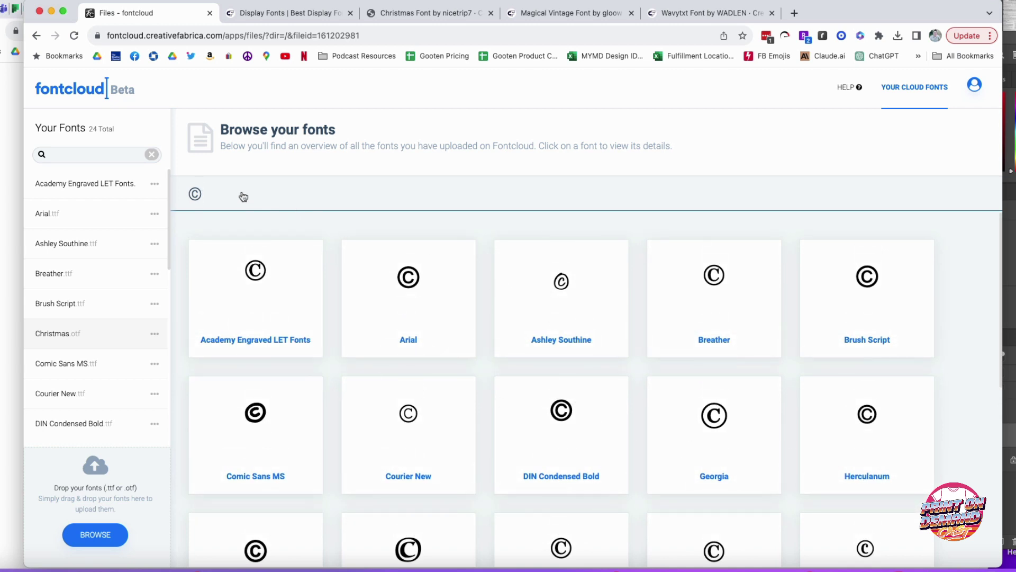
{"action": "double_click", "coordinate": [214, 197]}
Step: Delete the © preview, reopen Christmas details, then return to the Display Fonts catalog
{"action": "key", "text": "BackSpace"}
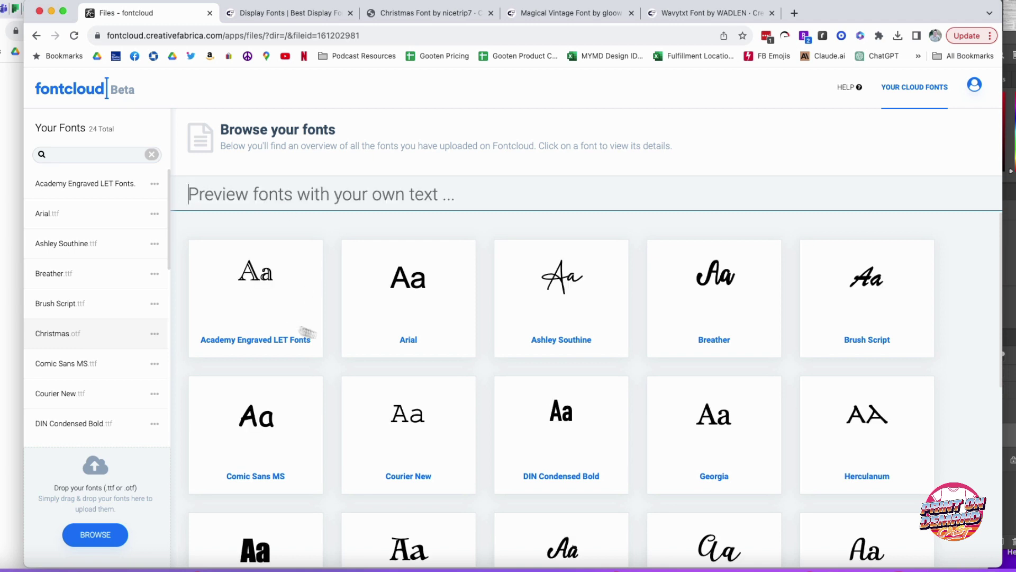
{"action": "scroll", "coordinate": [441, 464], "scroll_direction": "down", "scroll_amount": 5}
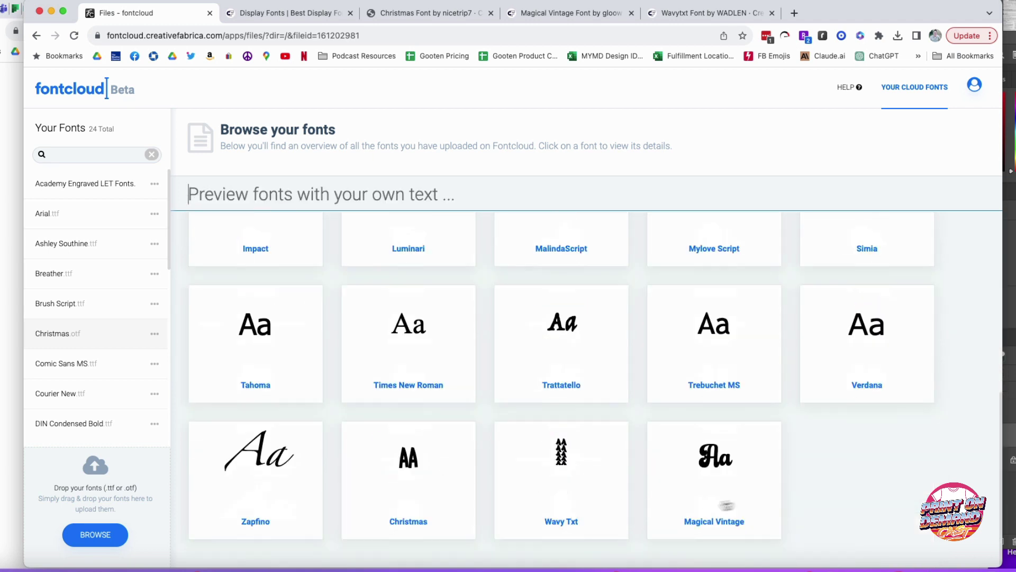
{"action": "left_click", "coordinate": [423, 483]}
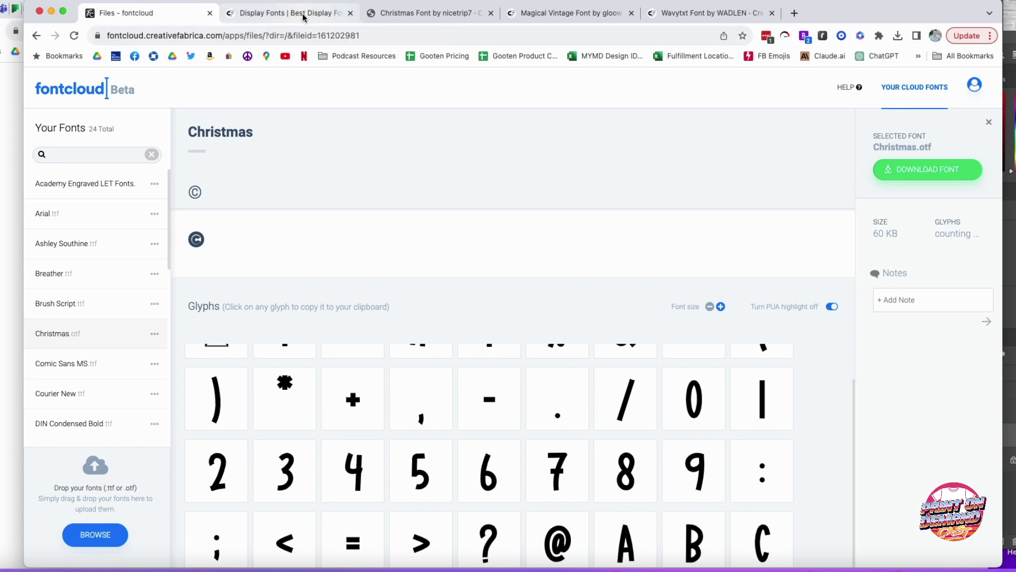
{"action": "left_click", "coordinate": [304, 14]}
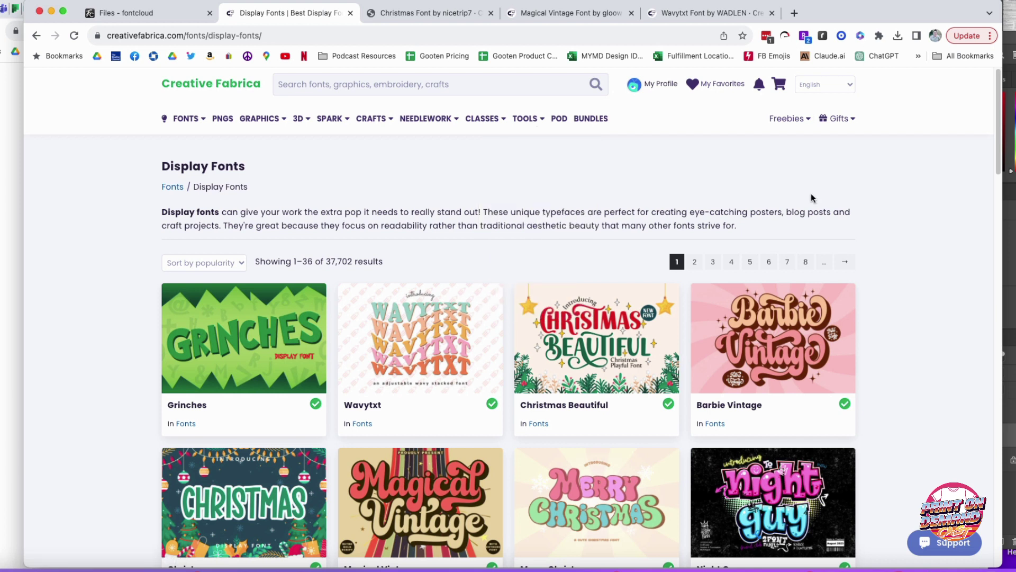
{"action": "scroll", "coordinate": [924, 340], "scroll_direction": "down", "scroll_amount": 2}
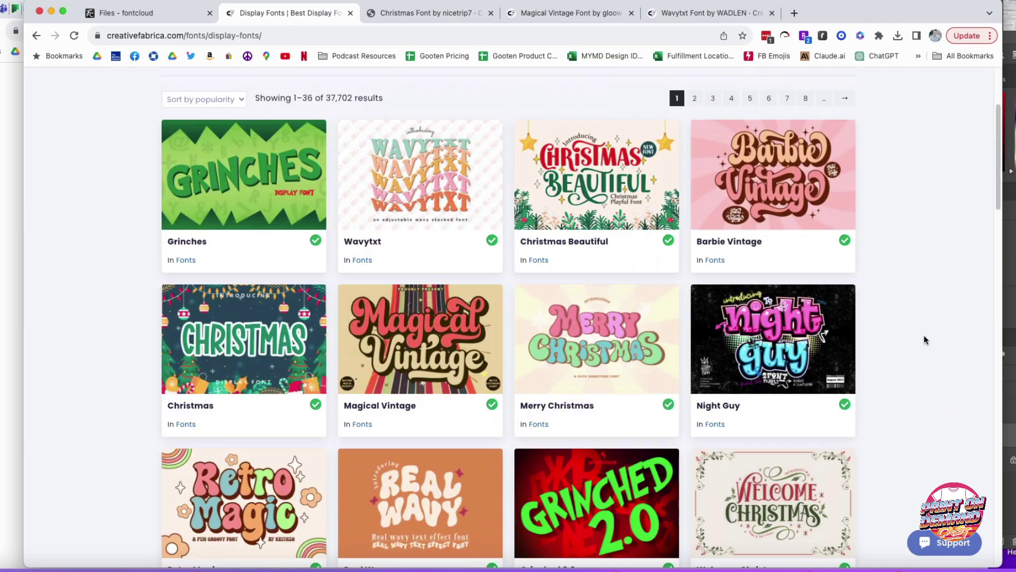
{"action": "scroll", "coordinate": [924, 340], "scroll_direction": "down", "scroll_amount": 2}
{"action": "scroll", "coordinate": [924, 339], "scroll_direction": "up", "scroll_amount": 4}
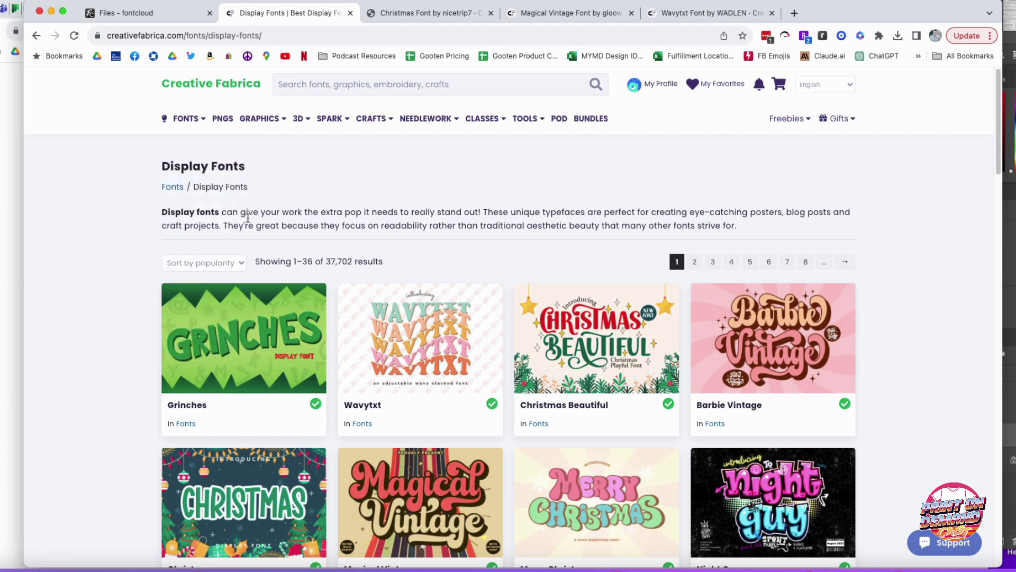
Step: Bring up Creative Fabrica's Script Fonts catalog with 78,167 results
{"action": "mouse_move", "coordinate": [185, 119]}
{"action": "left_click", "coordinate": [181, 145]}
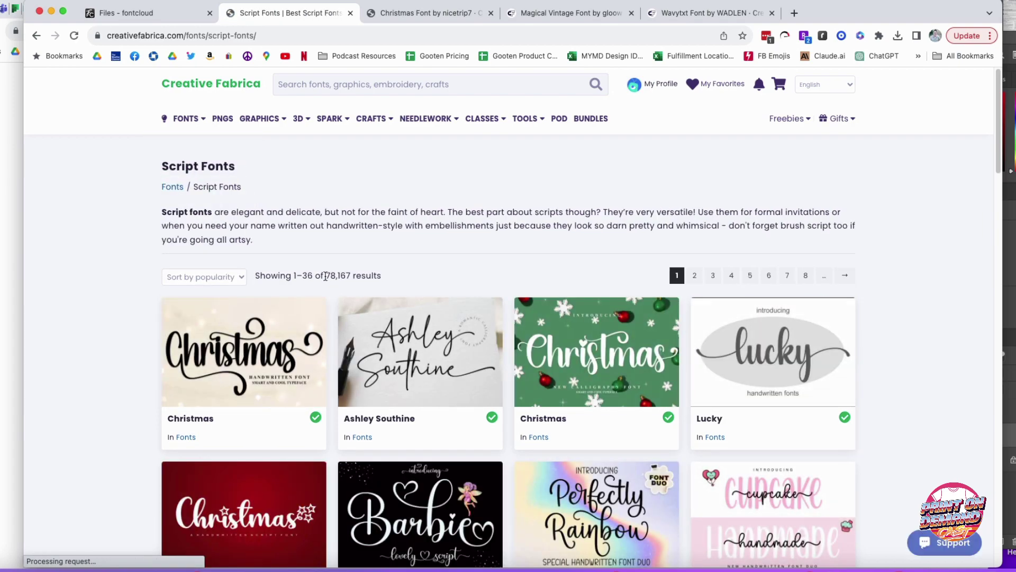
{"action": "scroll", "coordinate": [552, 373], "scroll_direction": "down", "scroll_amount": 5}
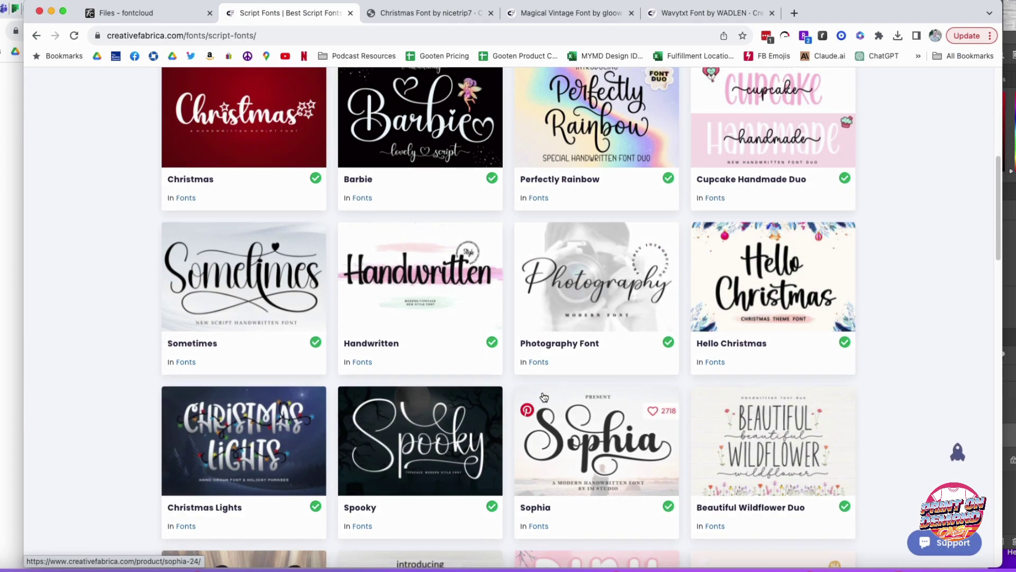
{"action": "scroll", "coordinate": [516, 358], "scroll_direction": "down", "scroll_amount": 1}
{"action": "scroll", "coordinate": [636, 445], "scroll_direction": "down", "scroll_amount": 4}
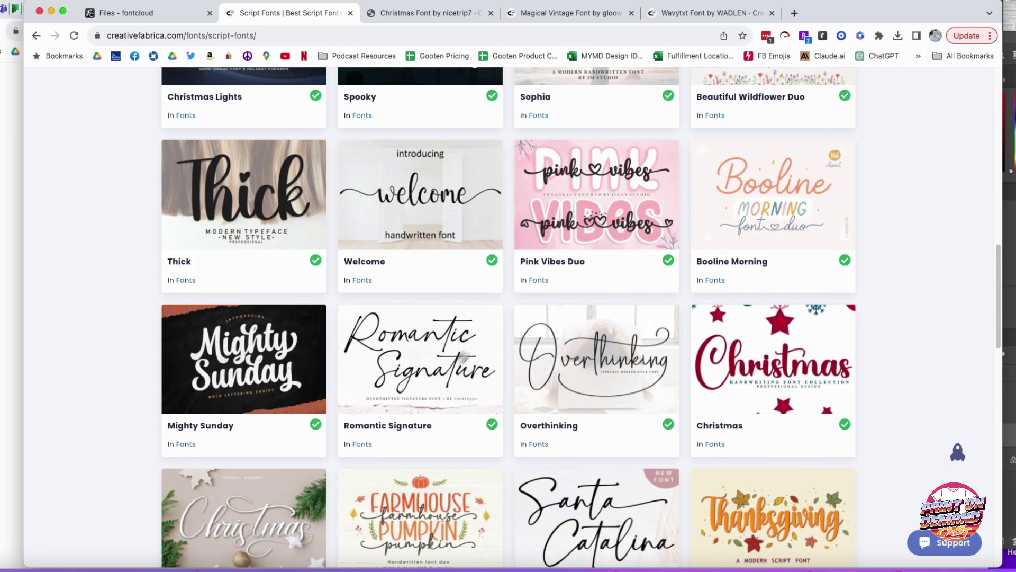
{"action": "scroll", "coordinate": [633, 441], "scroll_direction": "down", "scroll_amount": 1}
{"action": "scroll", "coordinate": [633, 439], "scroll_direction": "down", "scroll_amount": 2}
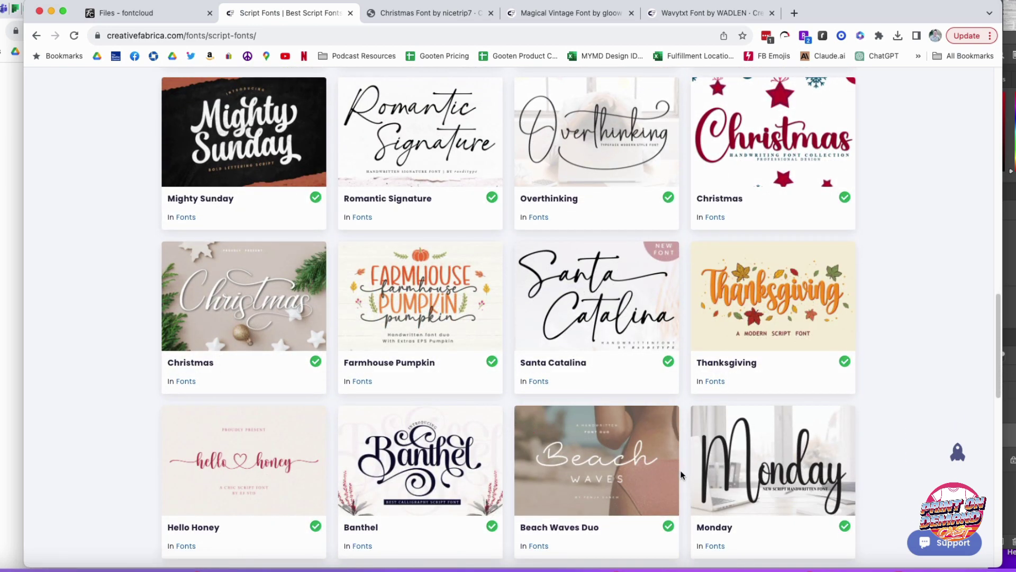
{"action": "scroll", "coordinate": [636, 474], "scroll_direction": "up", "scroll_amount": 5}
{"action": "scroll", "coordinate": [592, 474], "scroll_direction": "up", "scroll_amount": 8}
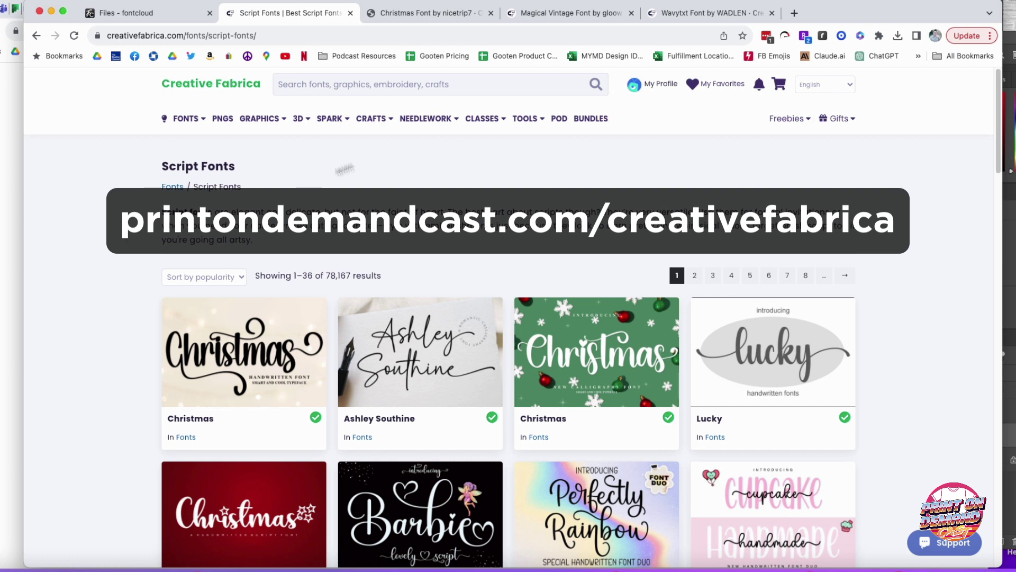
{"action": "left_click", "coordinate": [147, 16]}
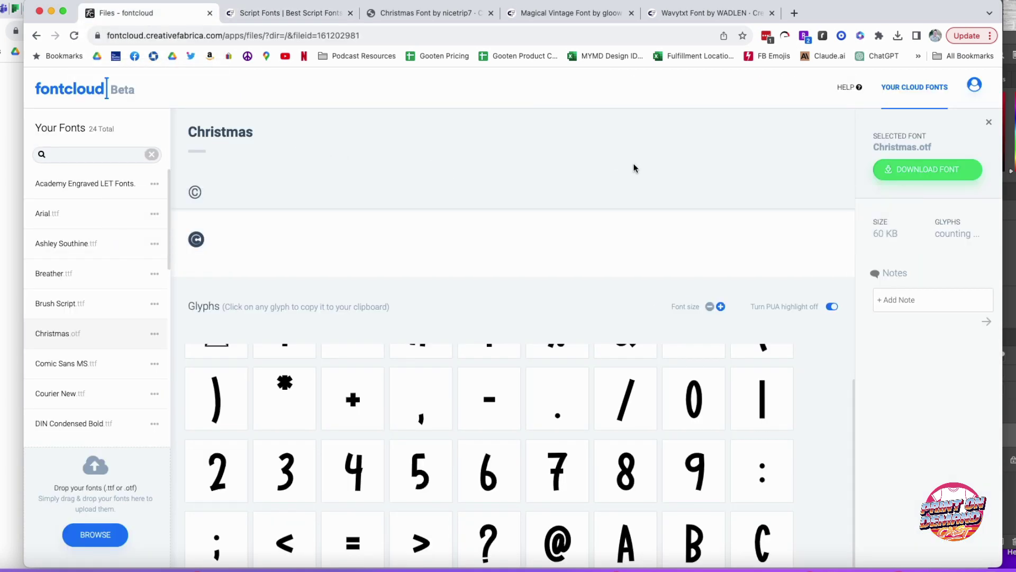
{"action": "left_click", "coordinate": [290, 16]}
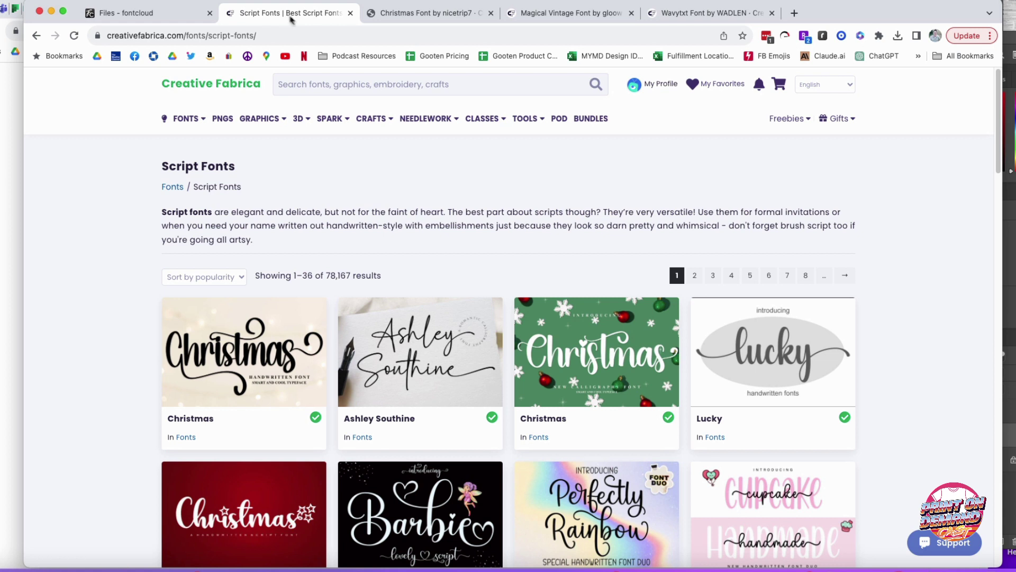